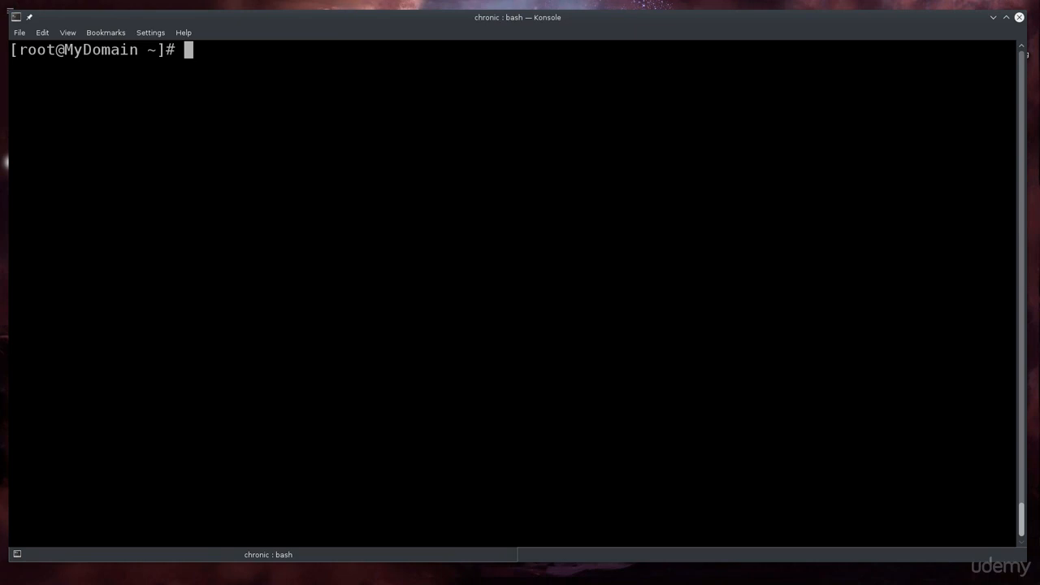
type("dnf inst")
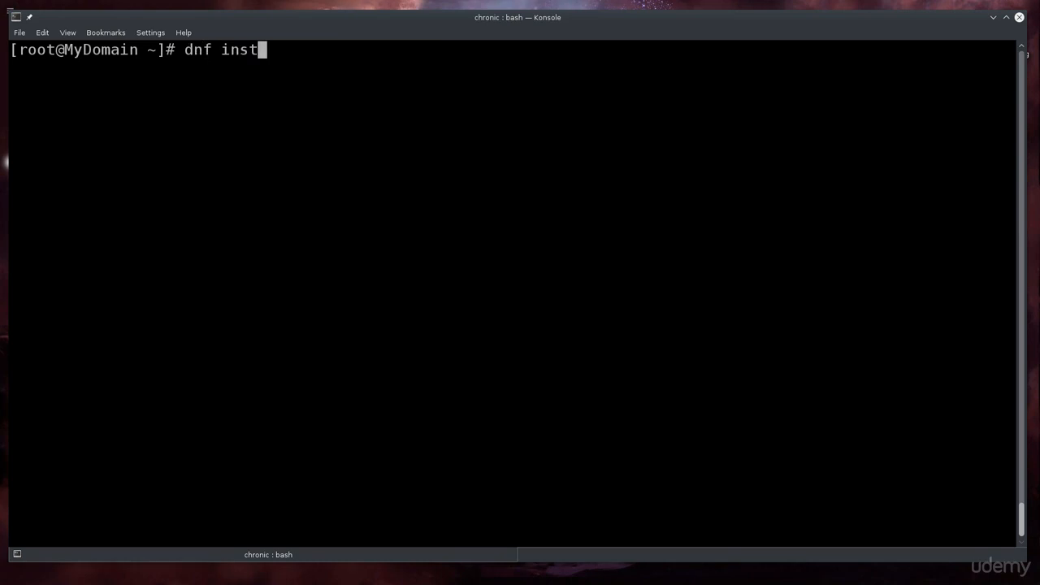
type("all @Virtualization")
key("Return")
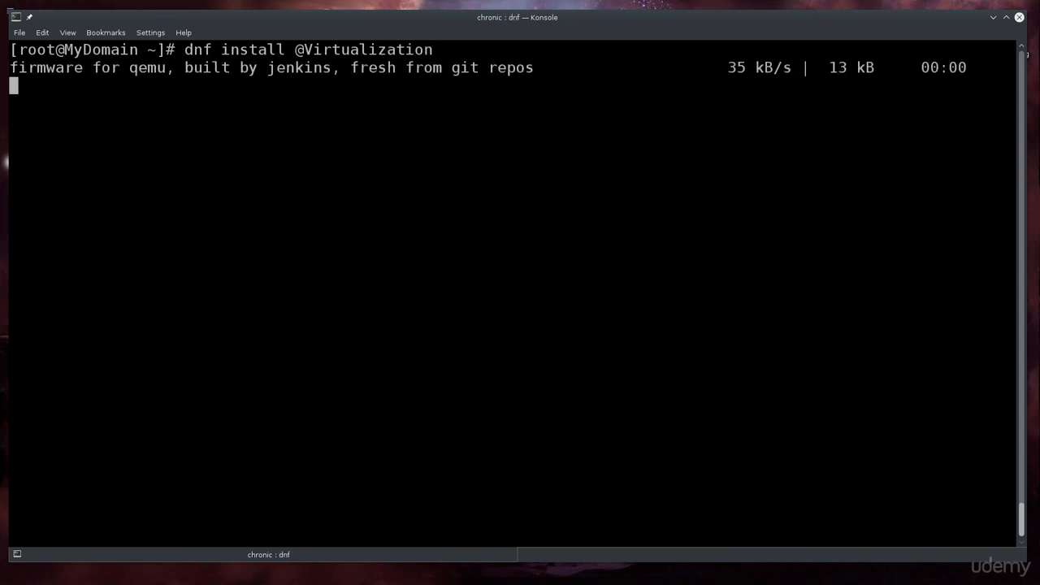
type("yum upda")
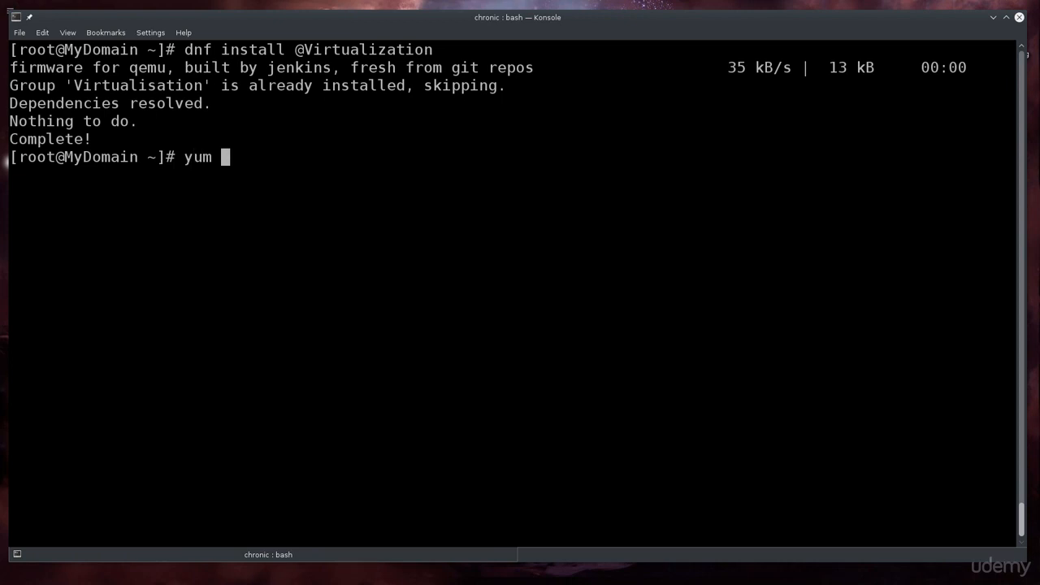
key("BackSpace")
key("BackSpace")
key("BackSpace")
key("BackSpace")
key("BackSpace")
key("BackSpace")
key("BackSpace")
key("BackSpace")
Run dnf update and decline the 74 M update transaction with n.
type("dnf update")
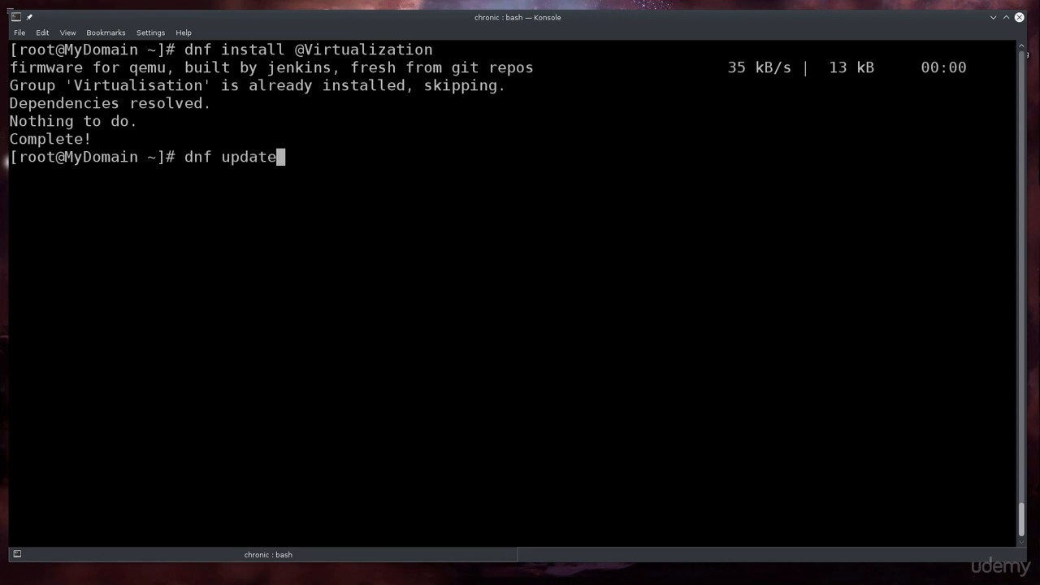
key("Return")
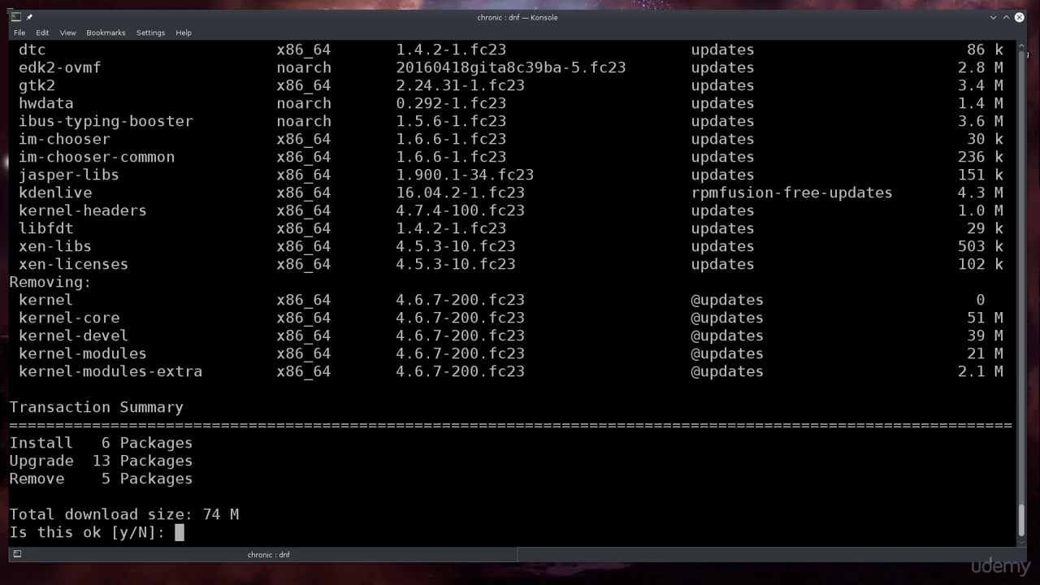
type("n")
key("Return")
Discard the recalled update and half-typed reboot commands and clear the terminal.
key("Up")
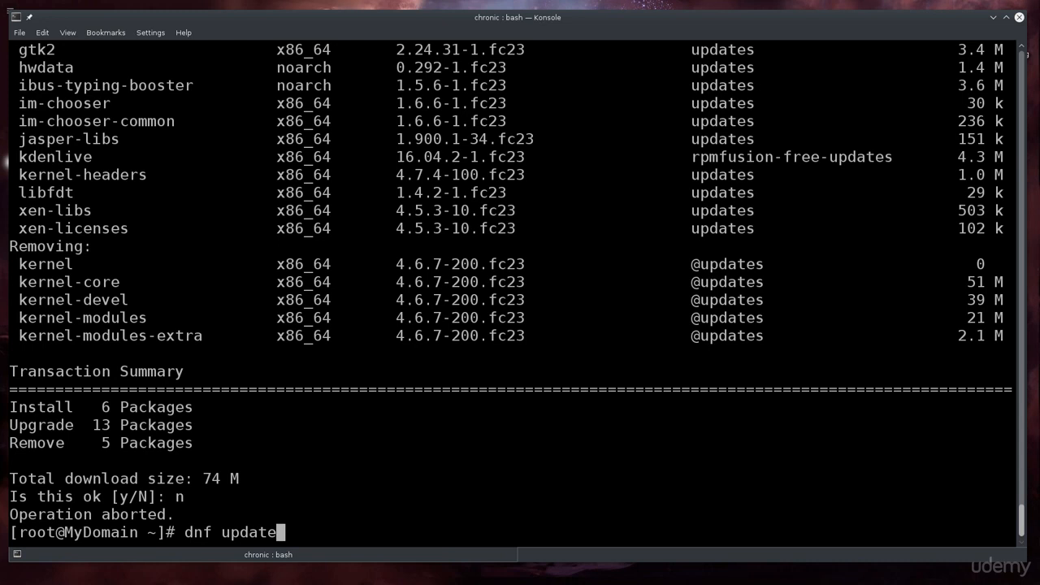
key("Down")
type("reboot")
key("BackSpace")
key("BackSpace")
key("BackSpace")
key("BackSpace")
key("BackSpace")
key("BackSpace")
key("BackSpace")
key("ctrl+l")
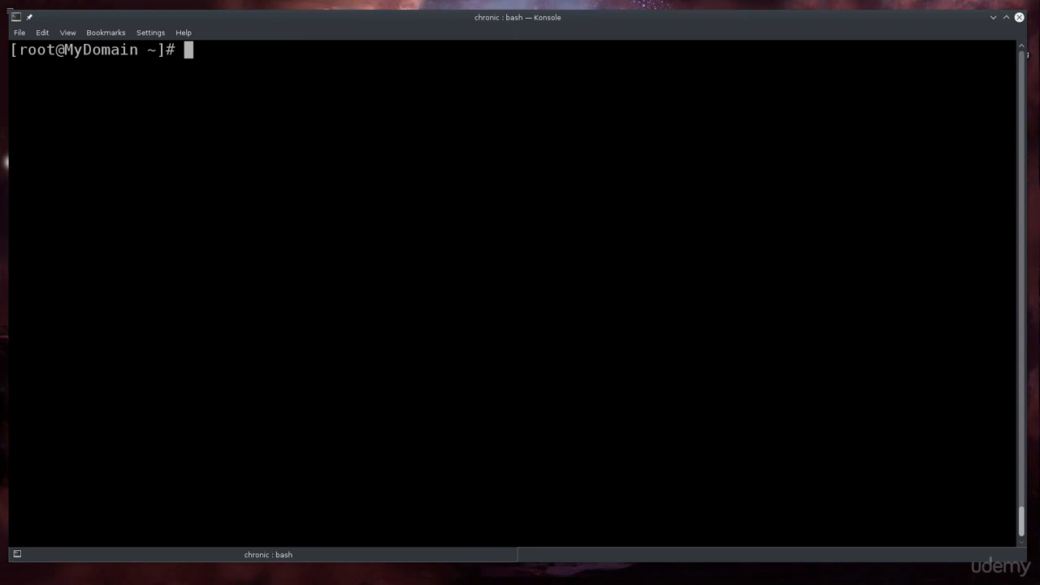
Launch virt-manager, move its window aside, and position the Firefox window with the Fedora start page.
type("virt-manager")
key("Return")
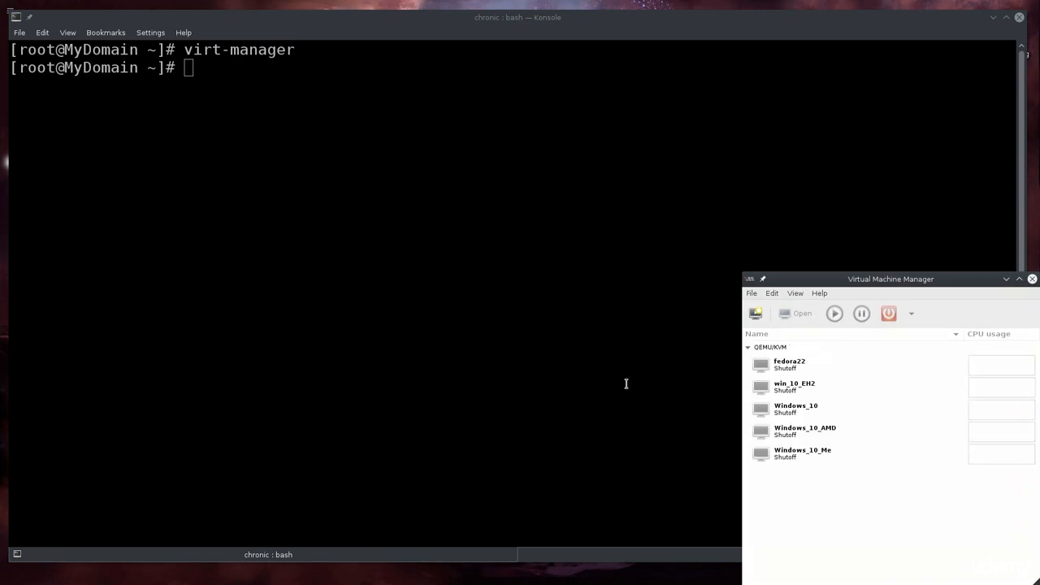
left_click_drag(886, 280, 833, 241)
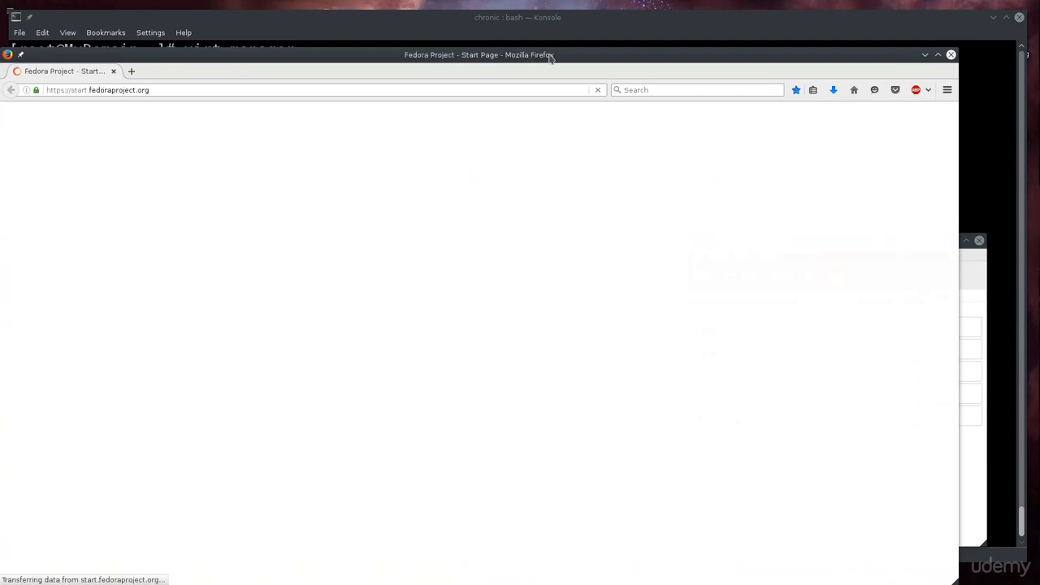
left_click_drag(548, 51, 577, 22)
left_click(731, 52)
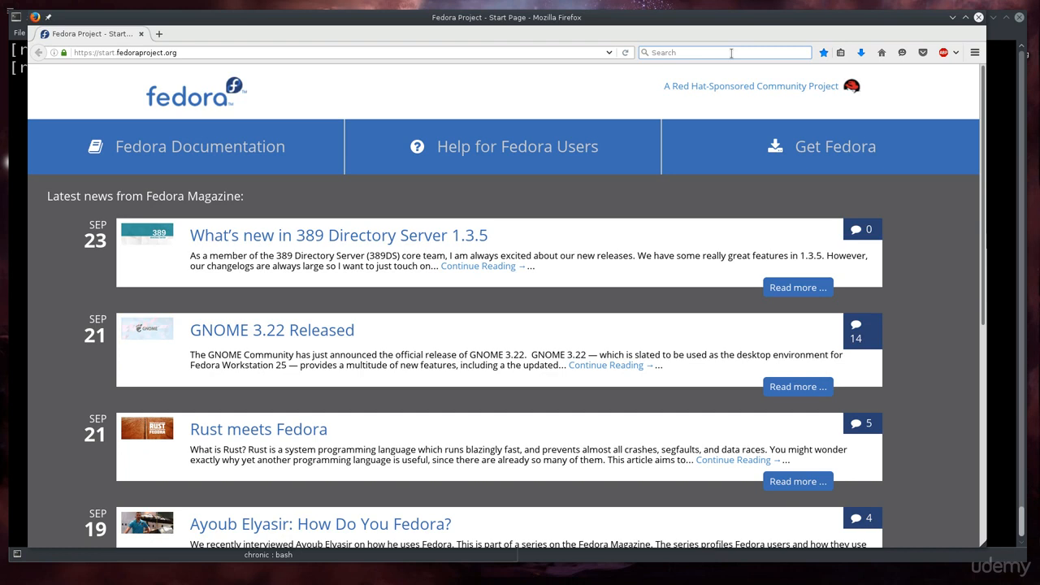
Search Google for 'windows 10 download'.
type("win")
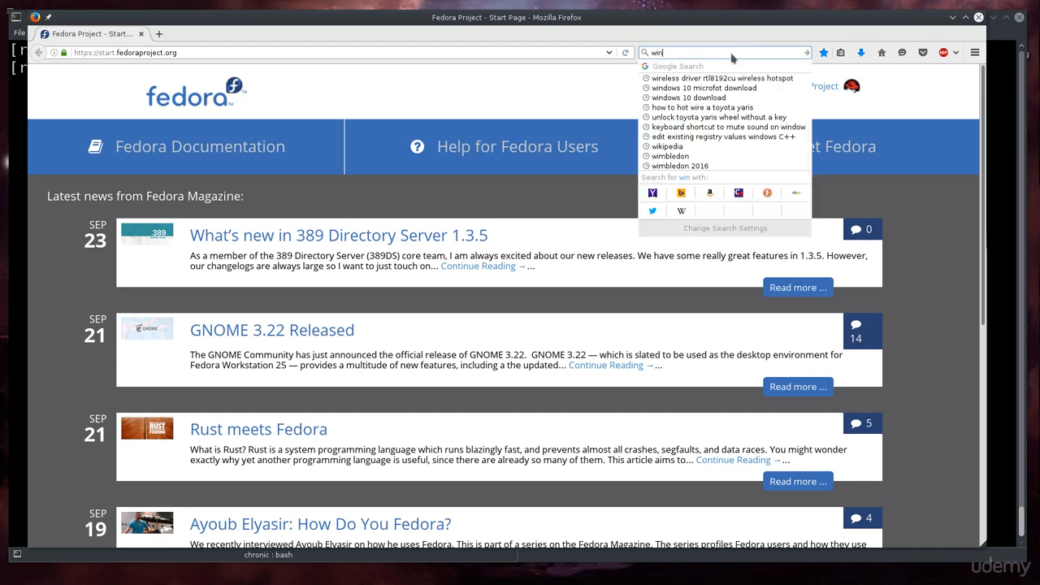
type("dows 10 ")
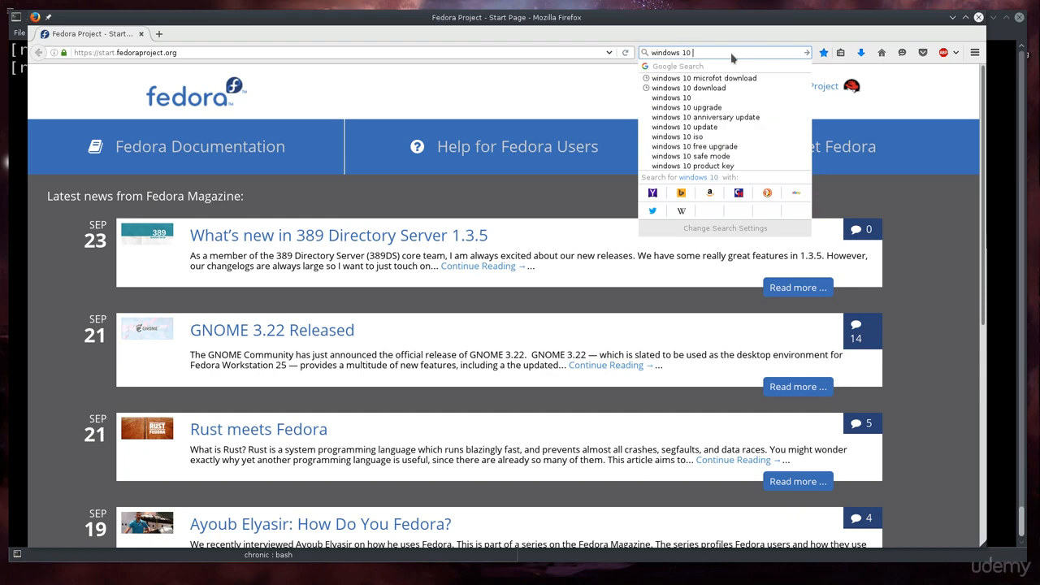
type("download")
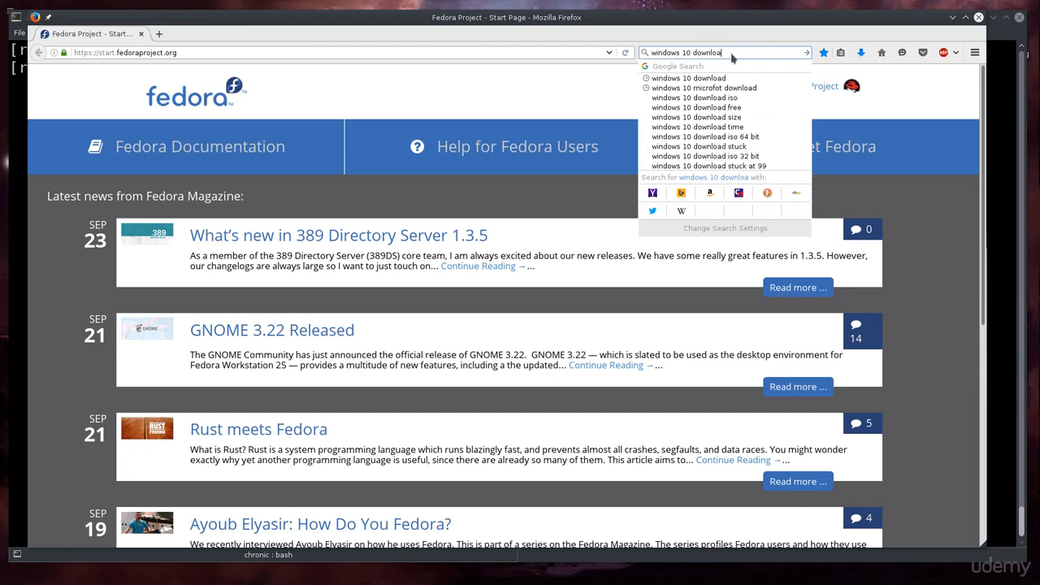
key("Return")
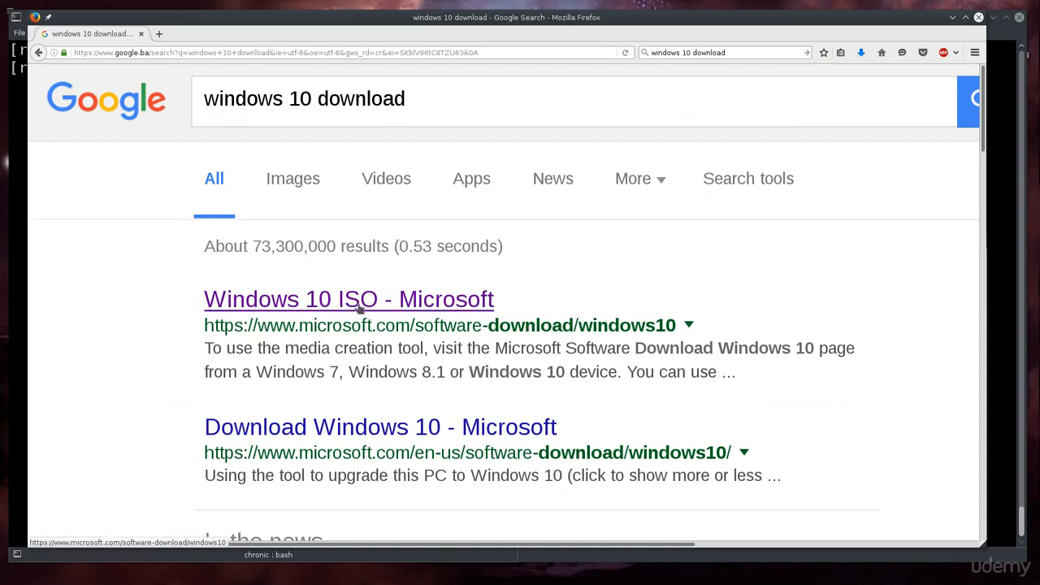
Open the Windows 10 ISO Microsoft page and confirm the Windows 10 edition.
left_click(436, 301)
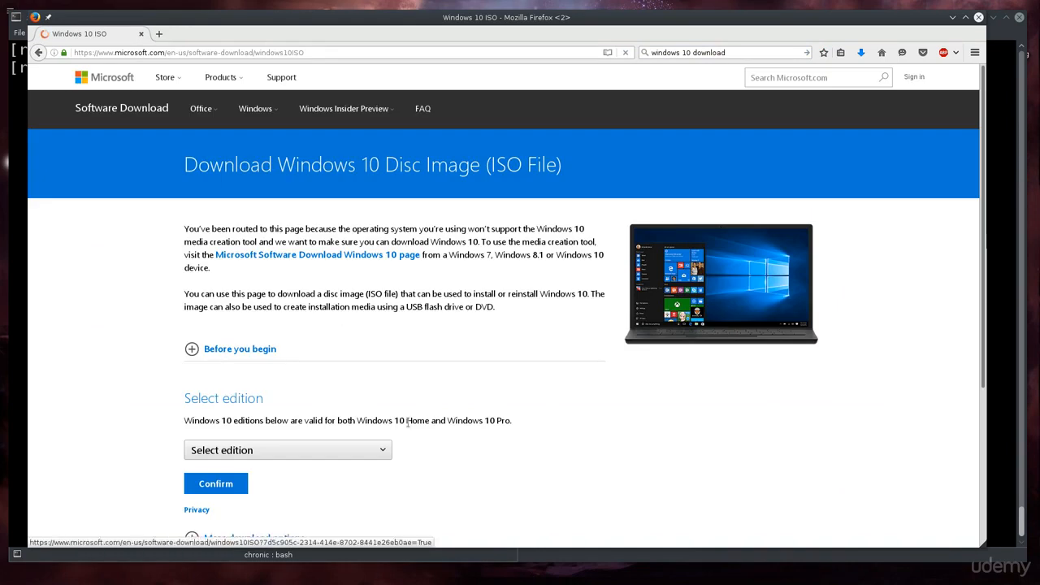
scroll(321, 446, "down", 2)
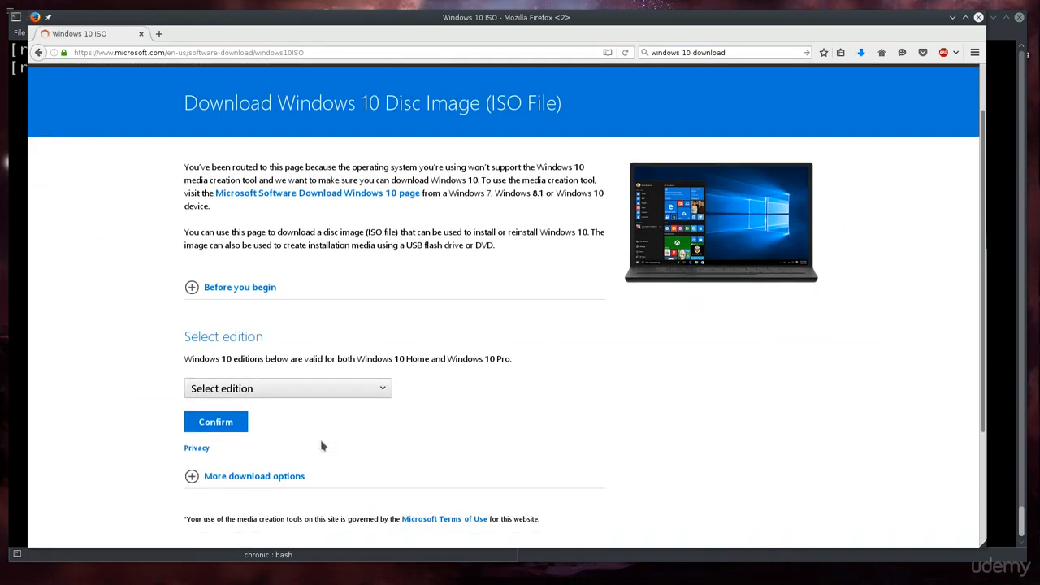
left_click(354, 396)
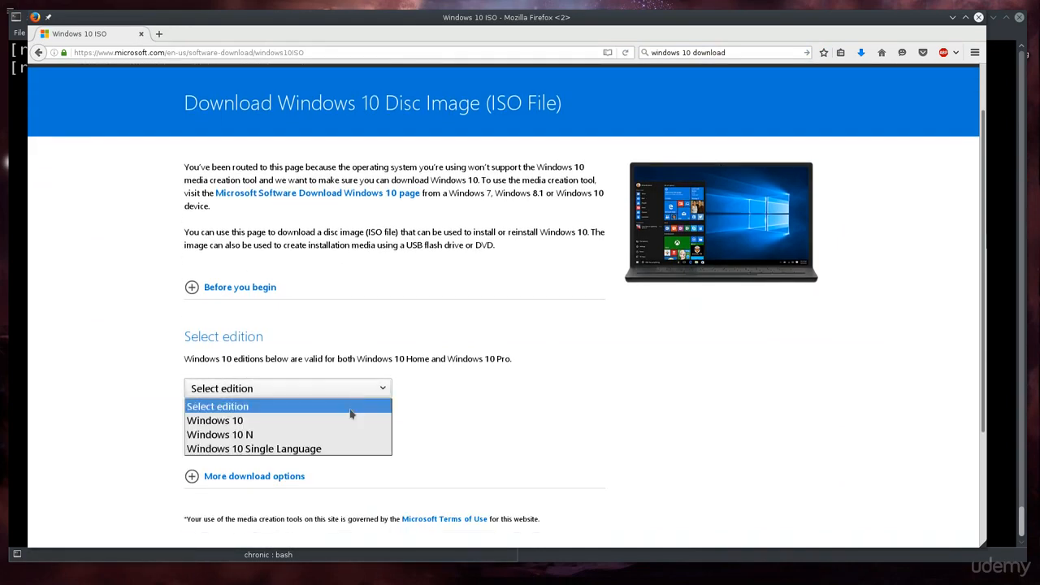
left_click(345, 418)
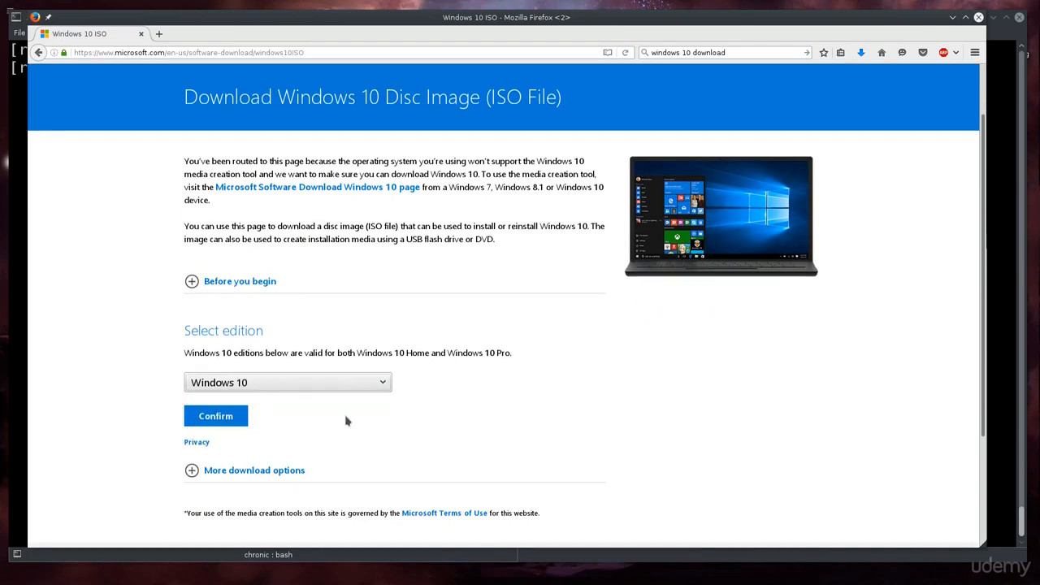
scroll(346, 420, "down", 1)
left_click(215, 365)
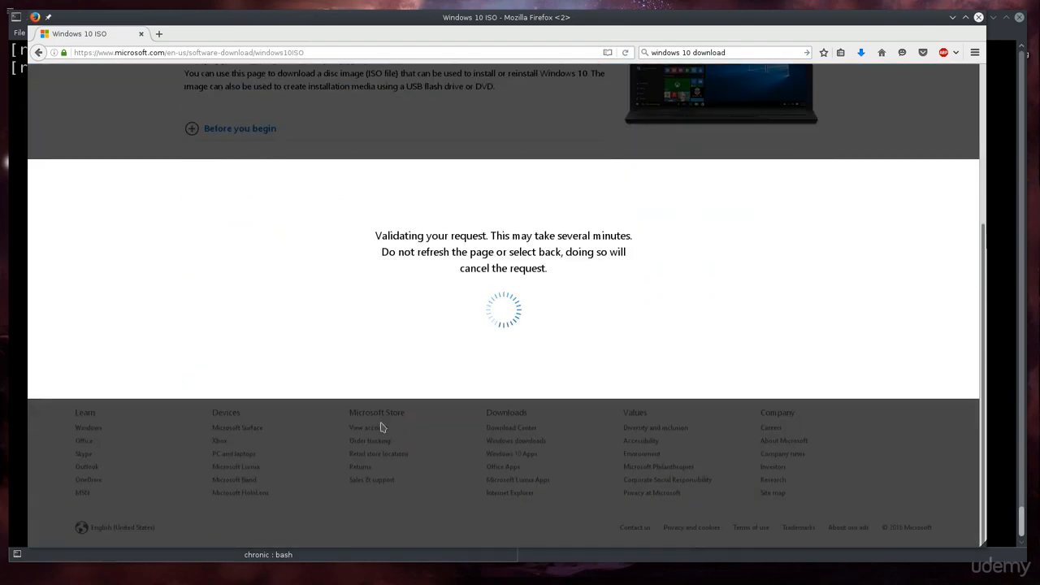
Choose English as the product language and confirm it.
left_click(269, 436)
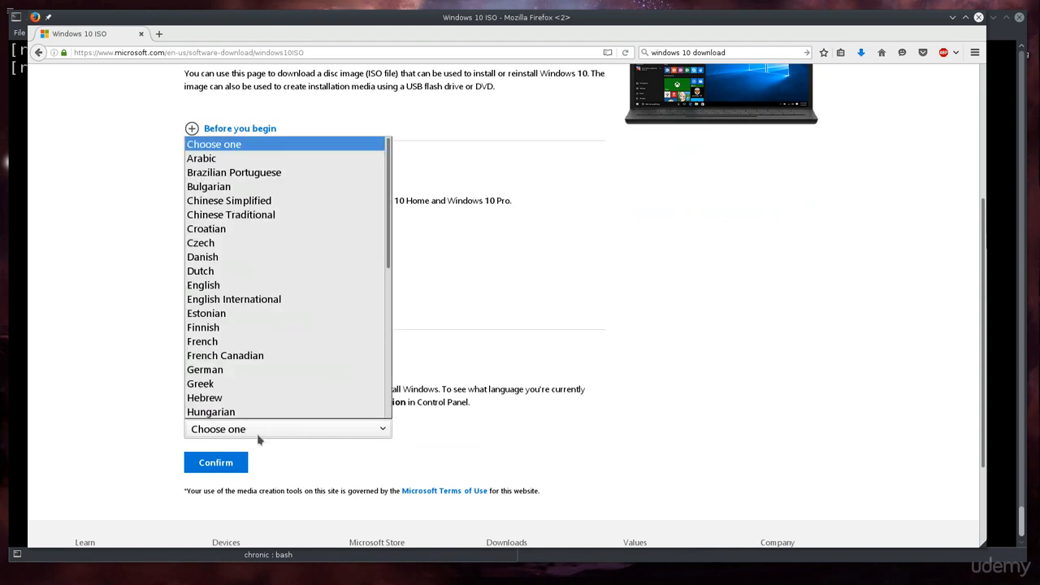
key("e")
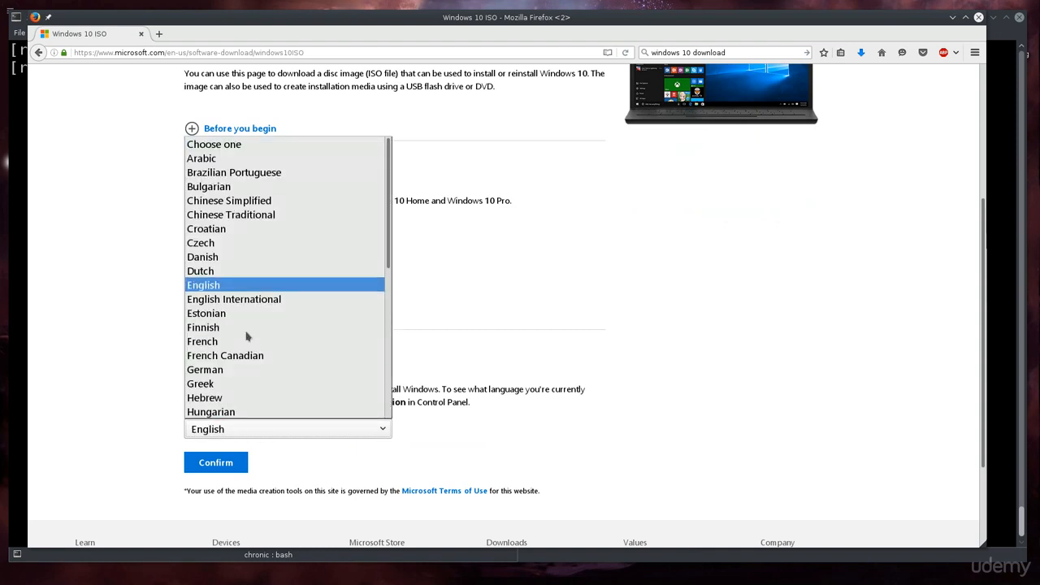
left_click(233, 286)
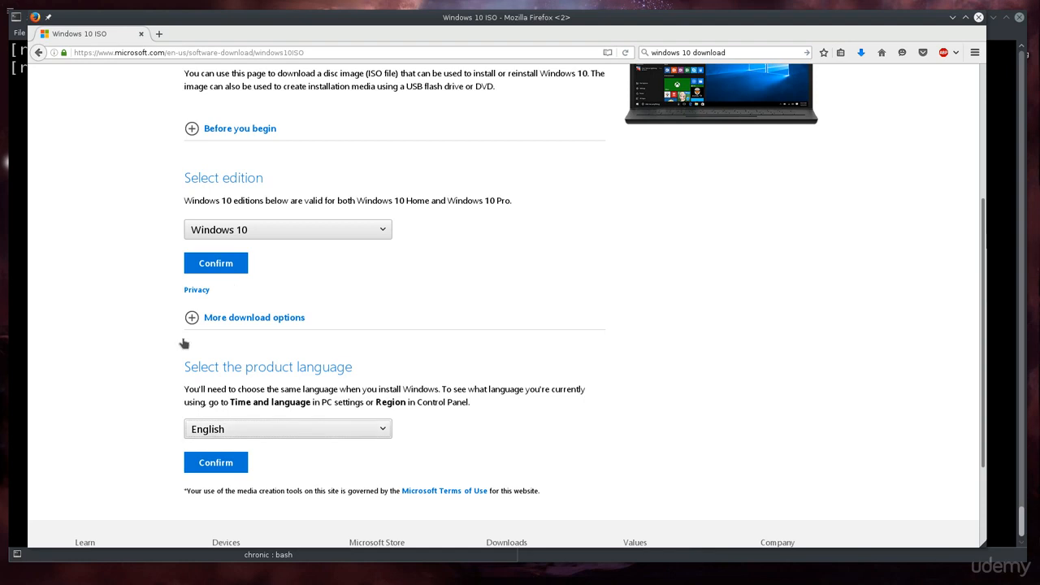
left_click(244, 463)
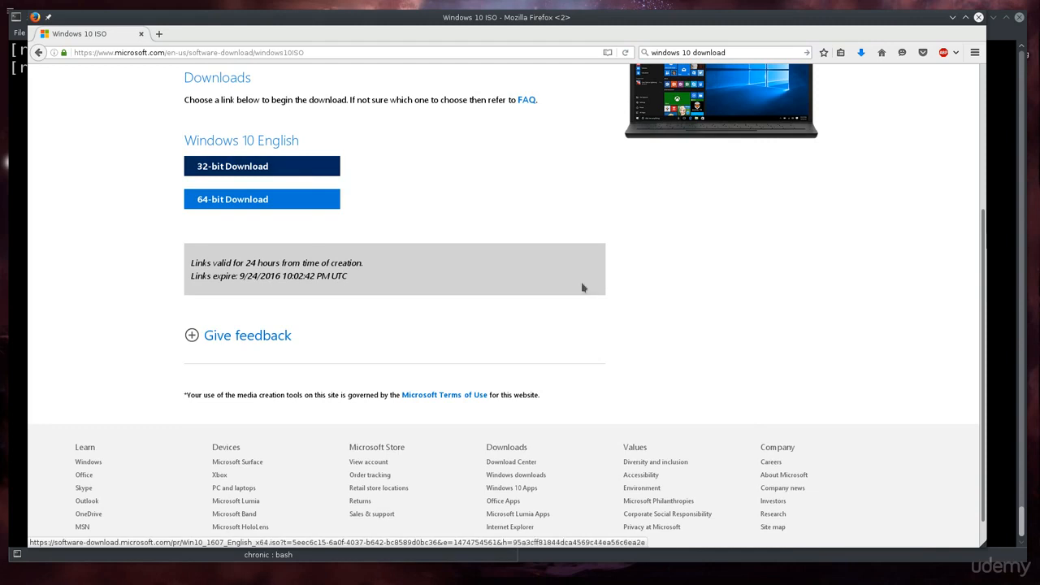
Check with uname -a that the Fedora kernel is 64-bit x86_64, then return to the download page.
left_click_drag(552, 17, 1039, 34)
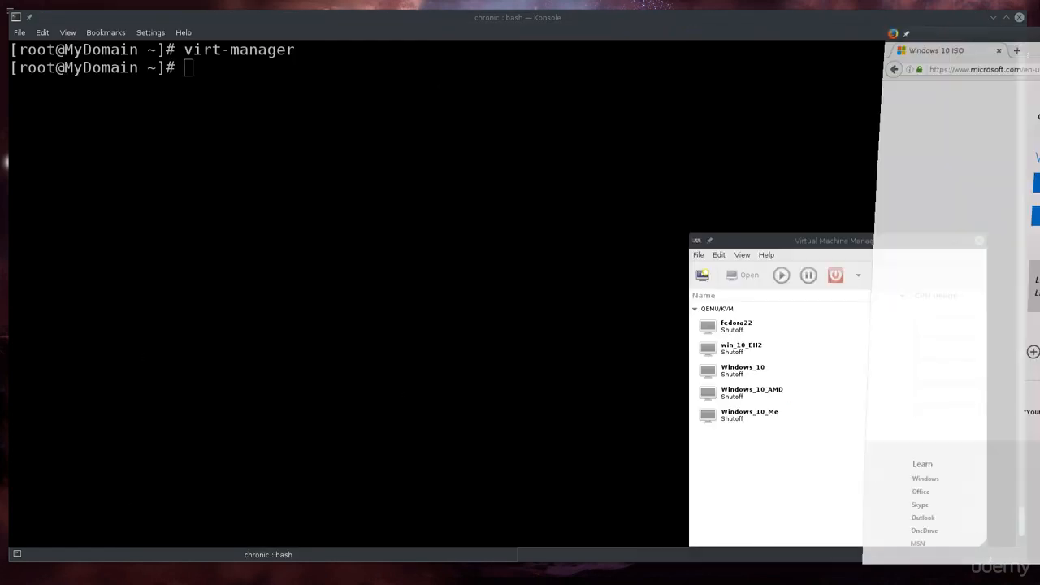
left_click(814, 105)
type("uname -a")
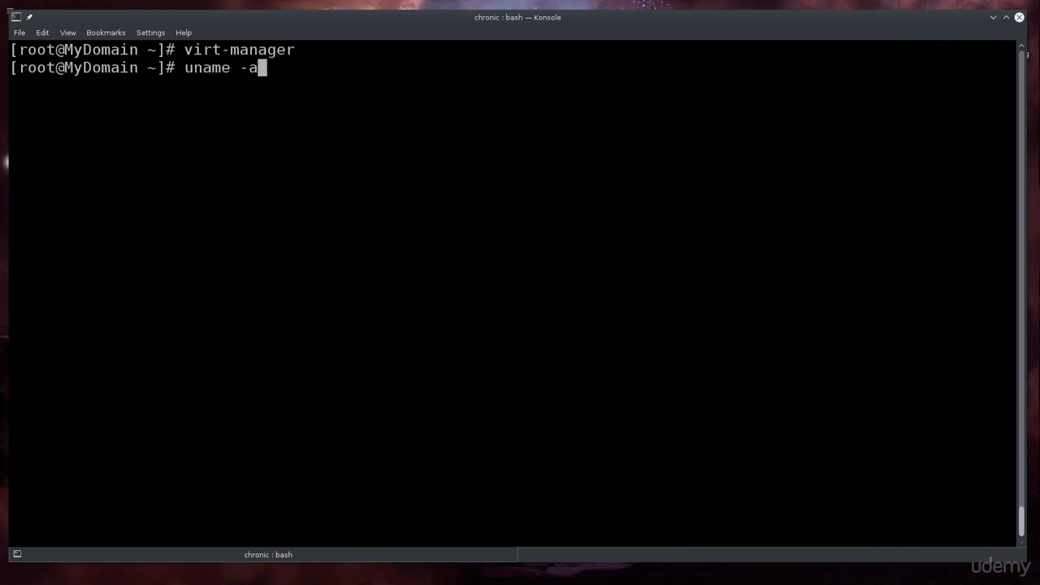
key("Return")
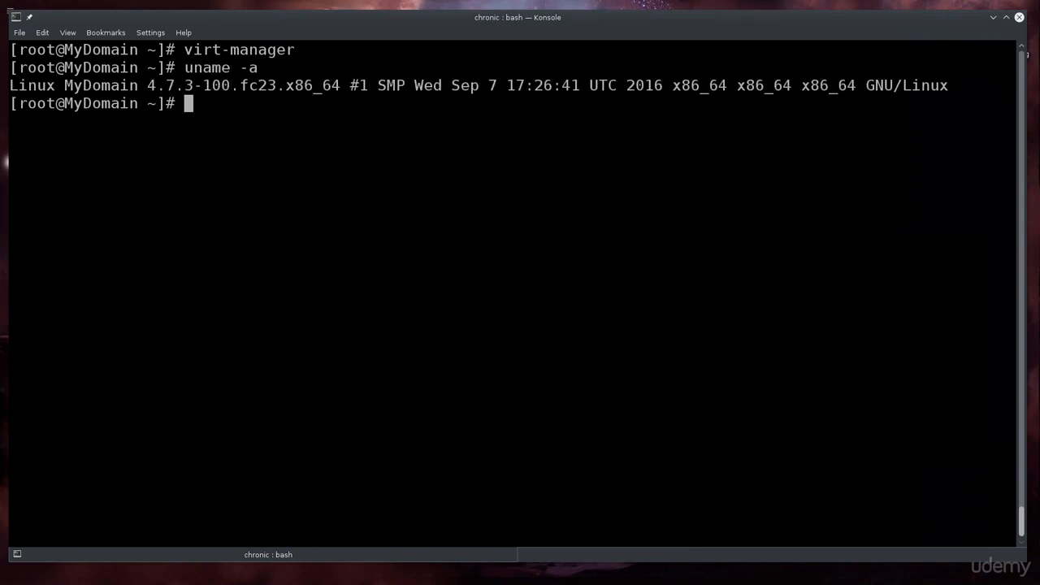
left_click_drag(801, 85, 860, 84)
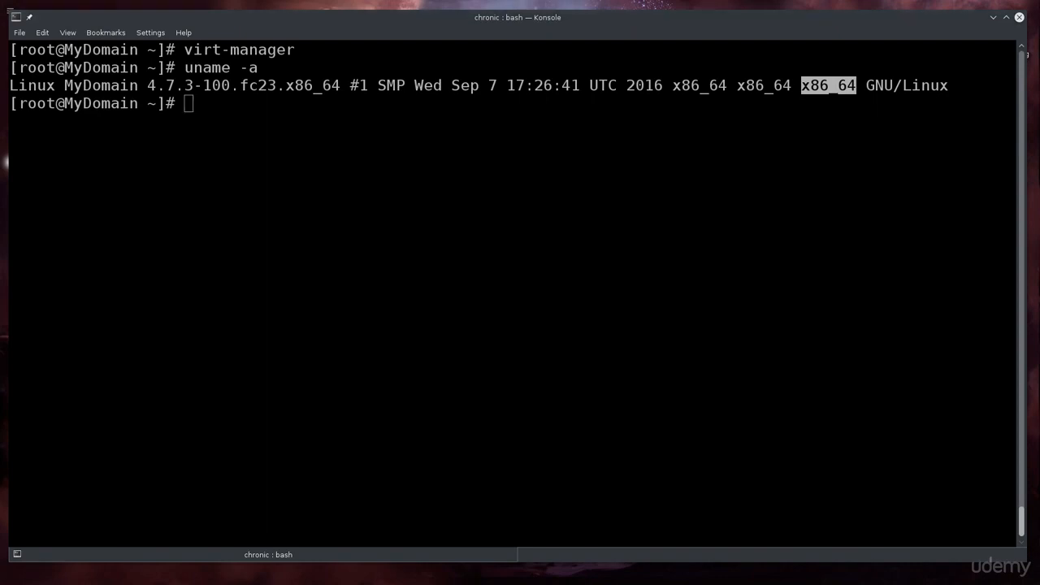
left_click_drag(1039, 81, 494, 31)
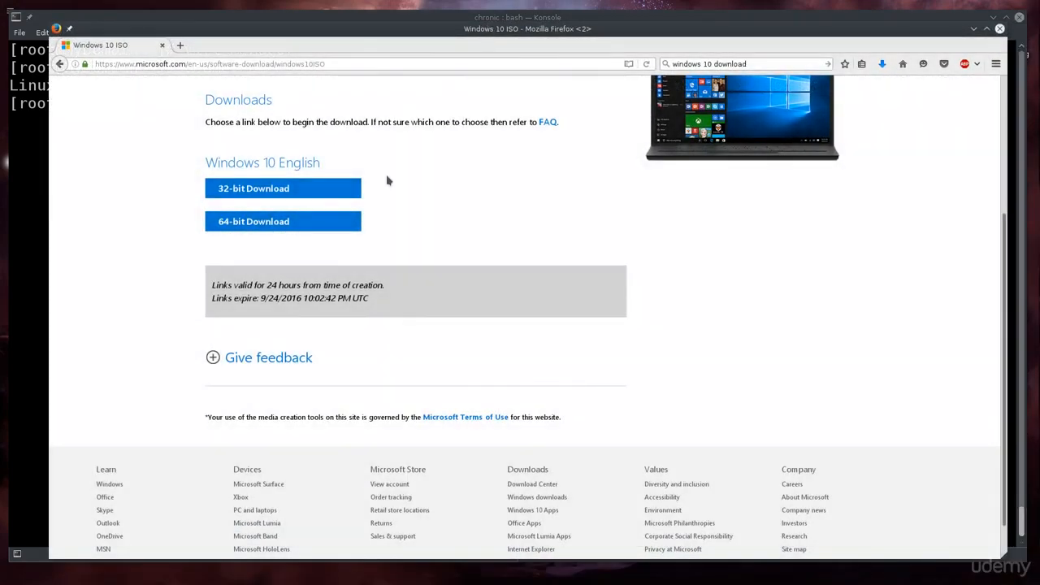
Save the 64-bit Win10_1607_English_x64.iso download and close Firefox.
left_click(309, 221)
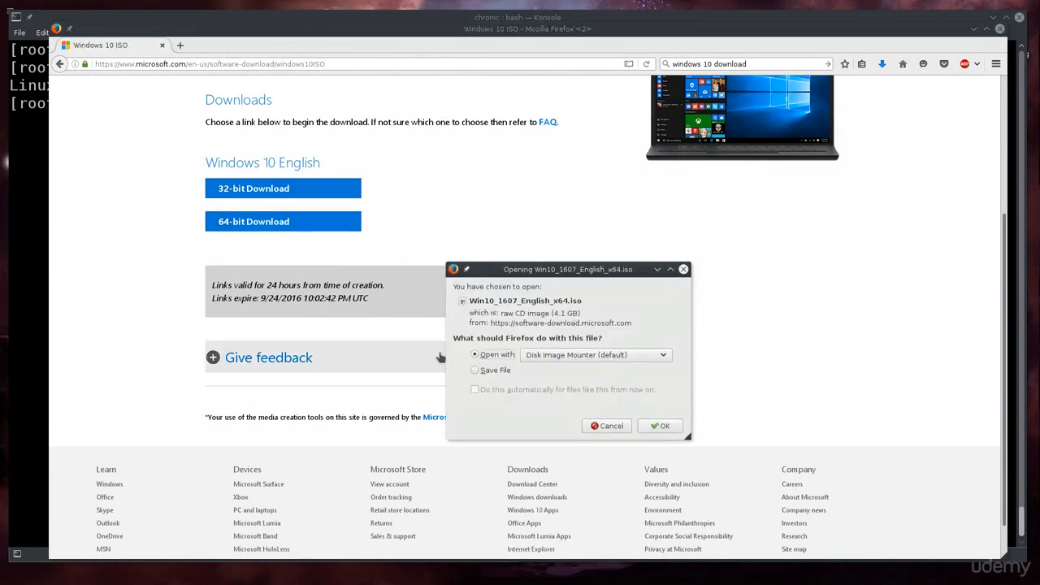
left_click(486, 369)
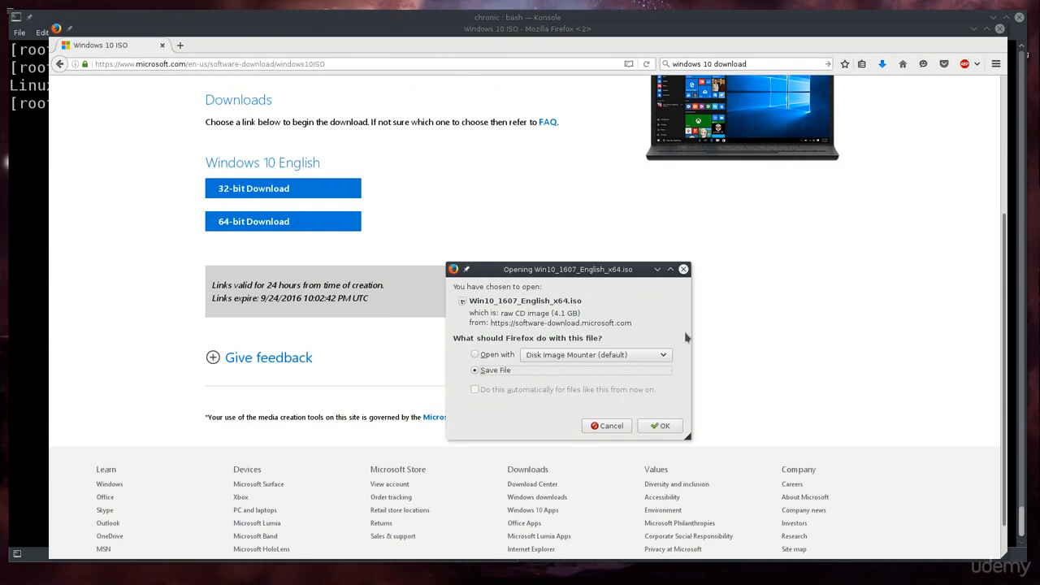
left_click(683, 269)
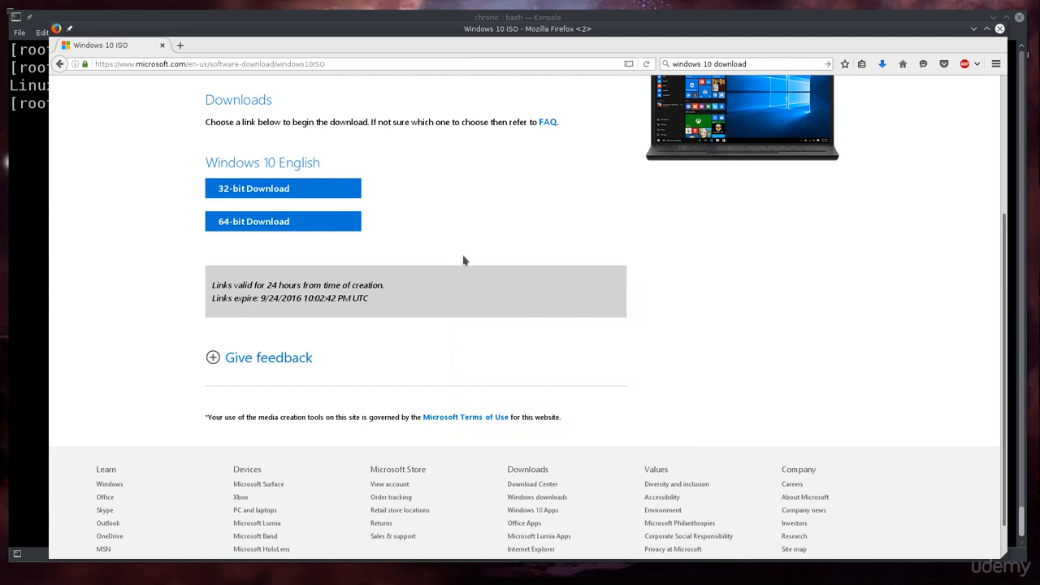
scroll(940, 103, "up", 1)
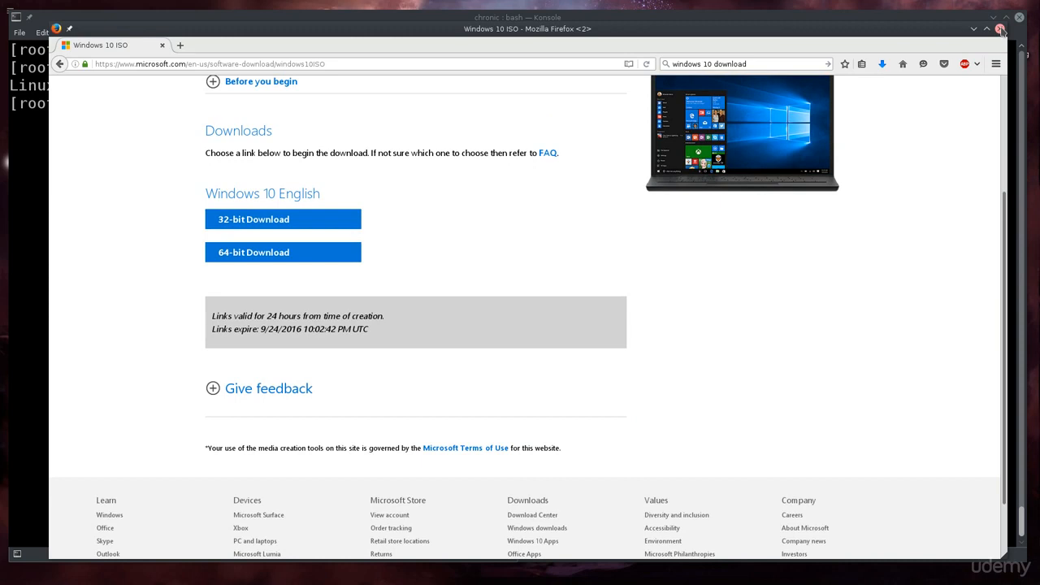
left_click(1000, 29)
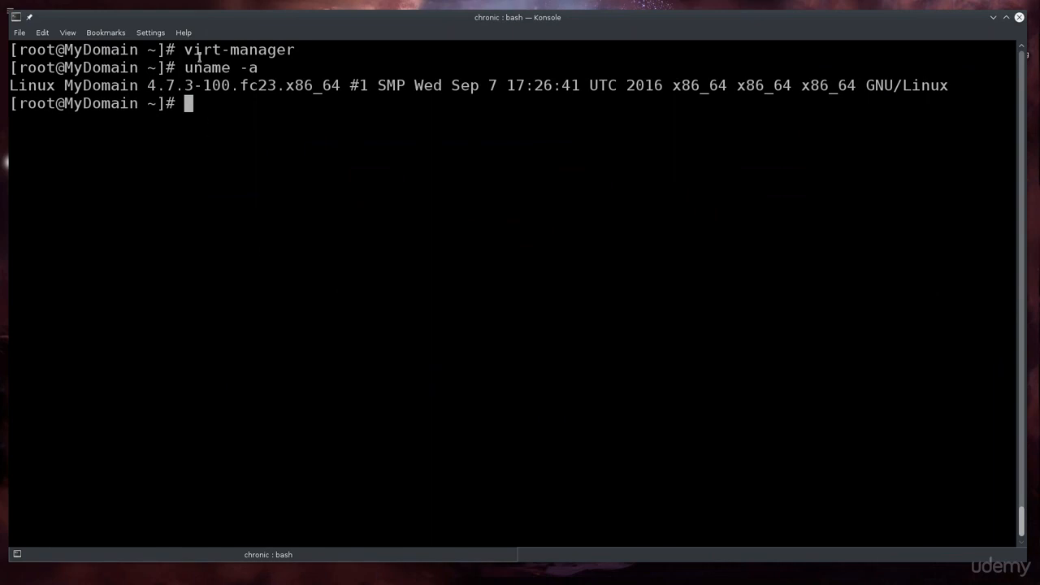
Clear the terminal text selection and move Virtual Machine Manager to the screen centre.
left_click_drag(184, 50, 336, 52)
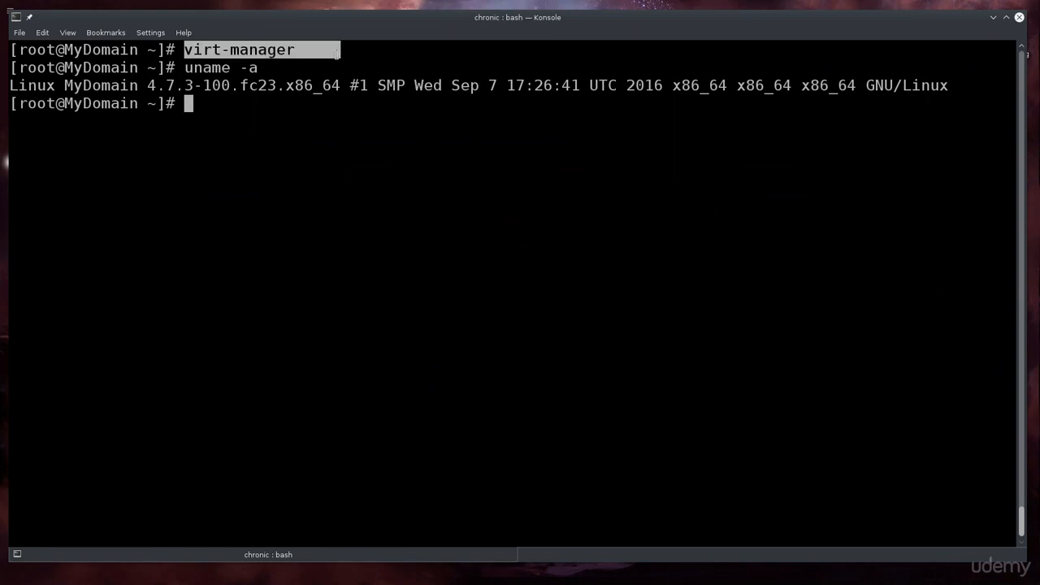
left_click(50, 46)
left_click_drag(50, 46, 29, 52)
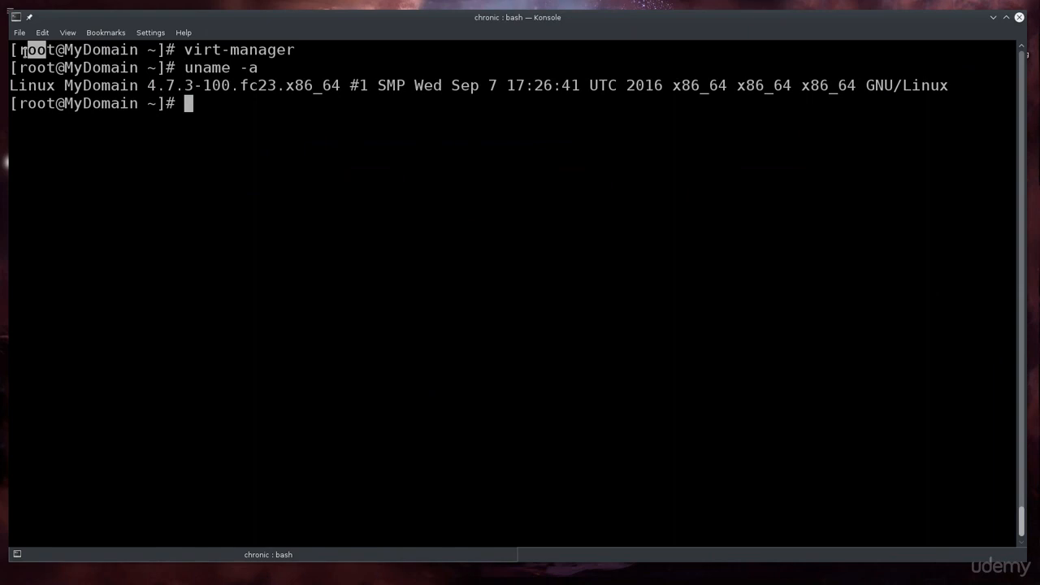
left_click(365, 188)
key("alt+Tab")
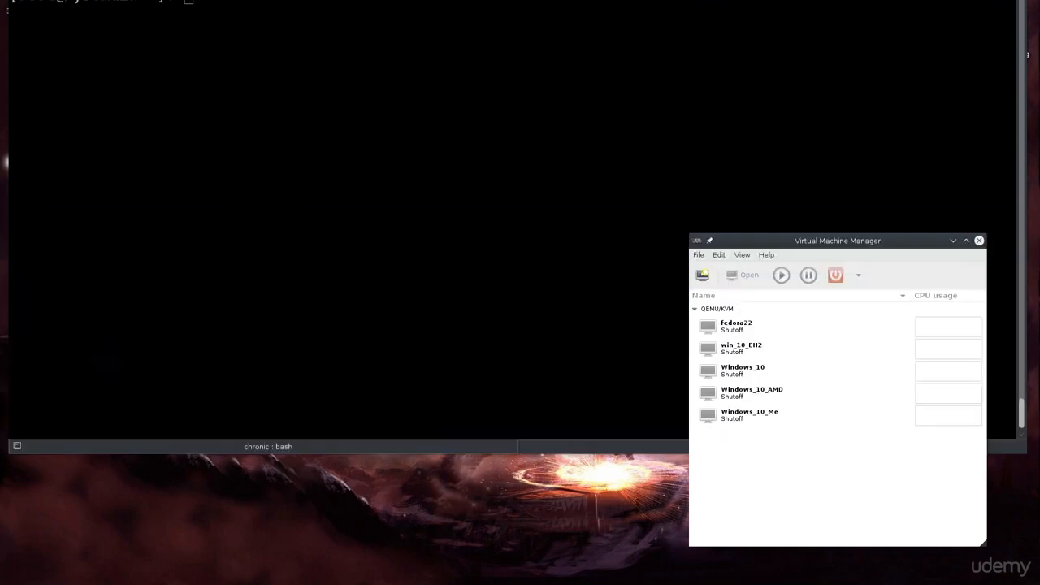
left_click_drag(897, 237, 669, 171)
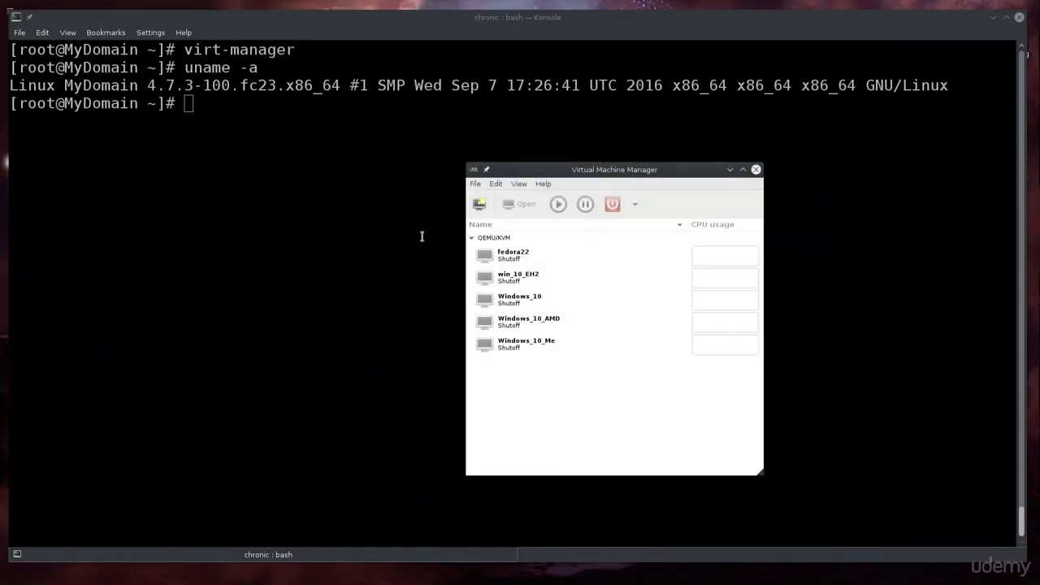
Start a new VM from local install media, expand Architecture options, and browse for the ISO.
left_click(476, 184)
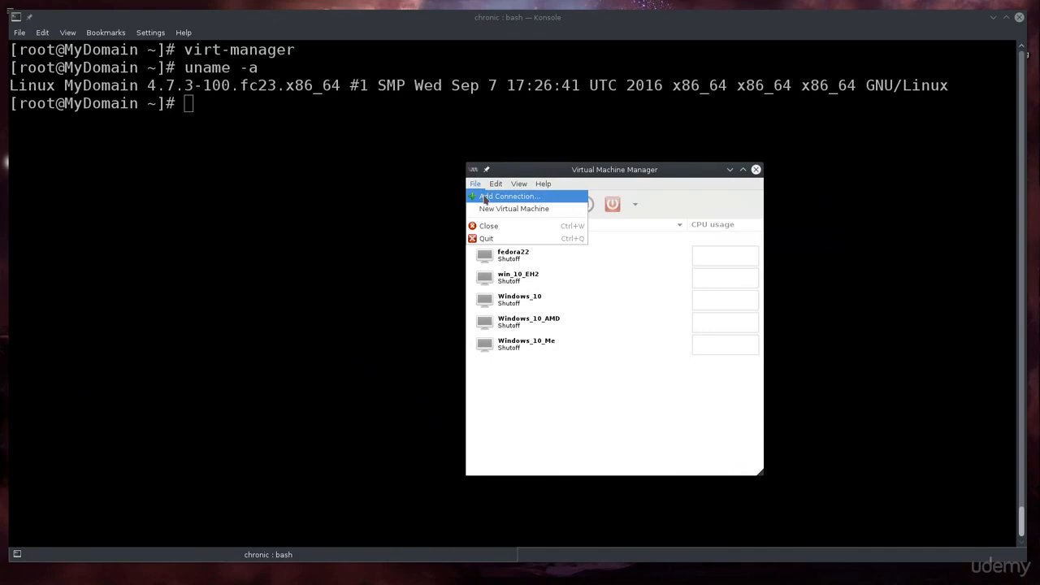
left_click(487, 209)
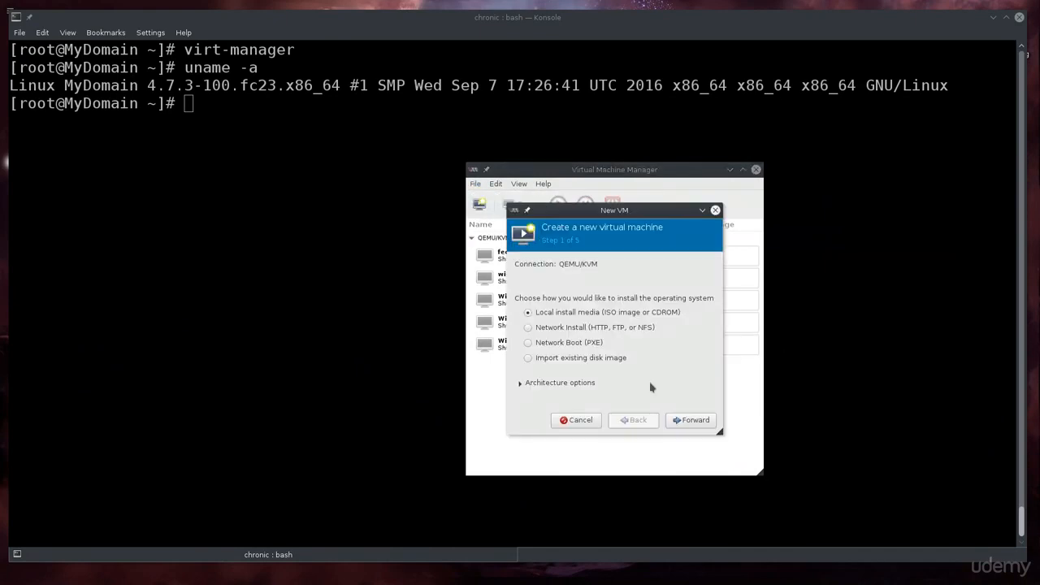
left_click(575, 385)
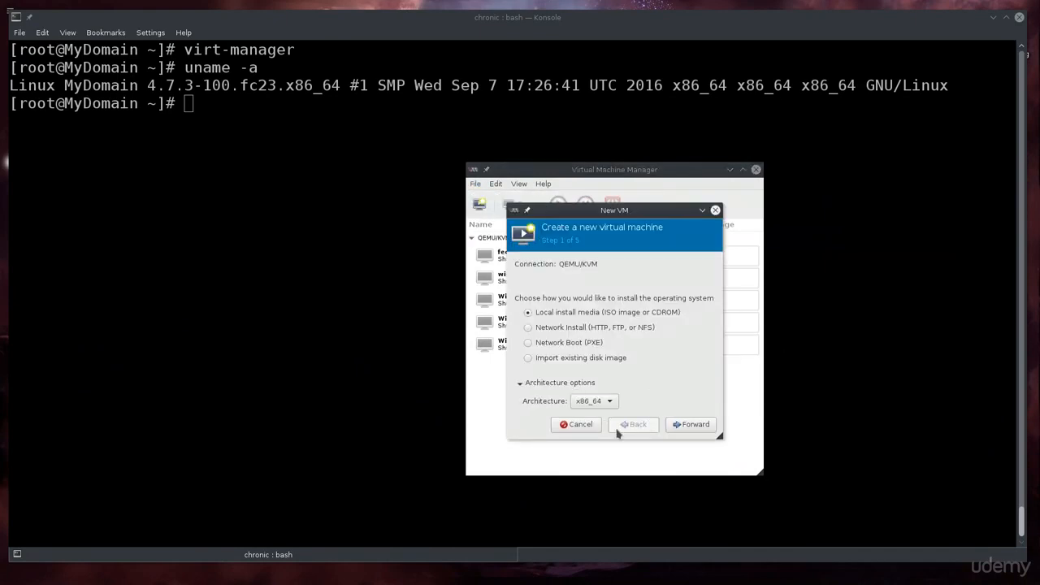
left_click(695, 430)
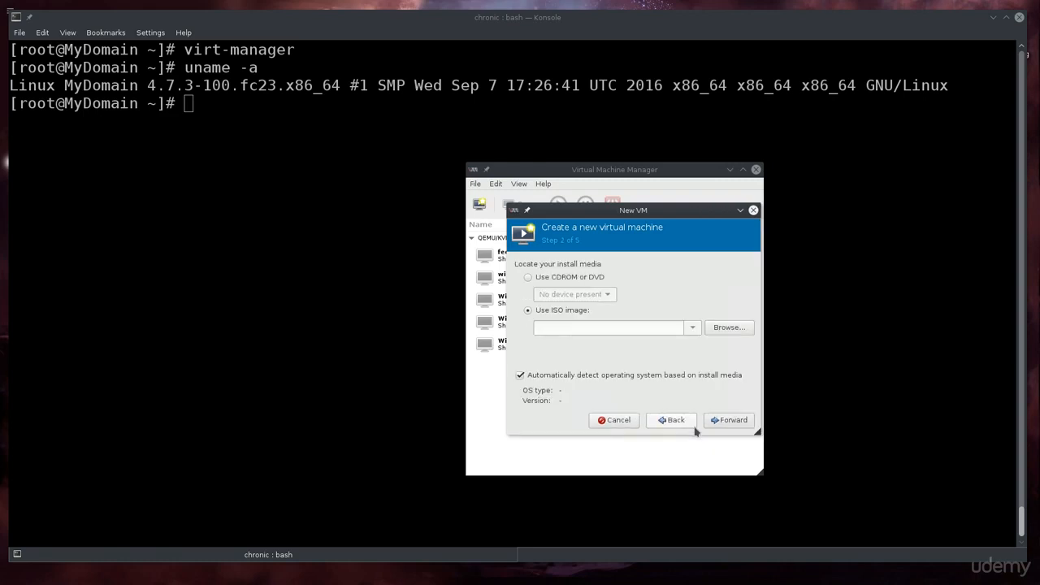
left_click(723, 327)
Stop and delete the DOWNLOADS storage pool.
left_click(481, 230)
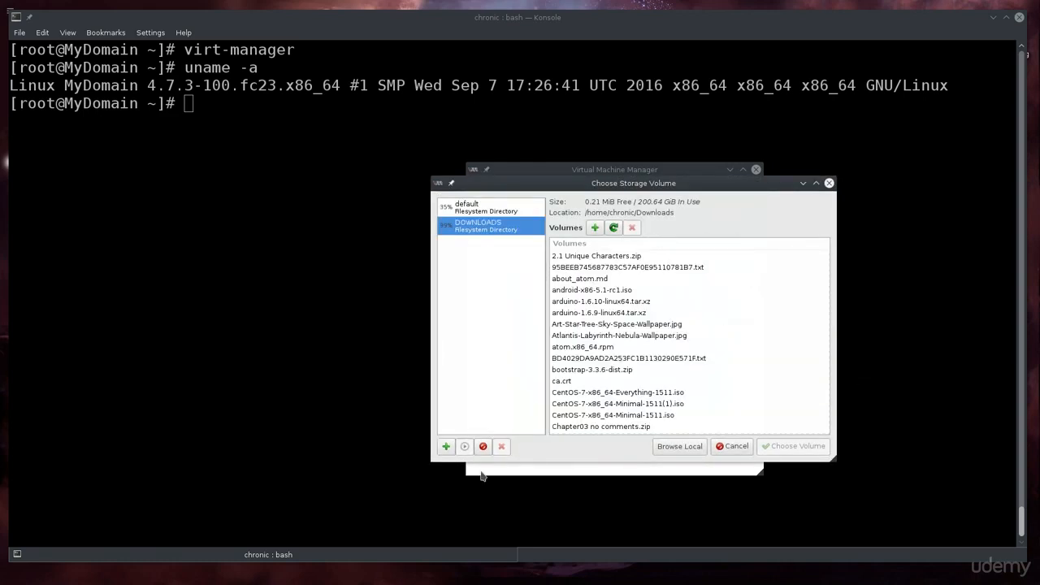
left_click(483, 446)
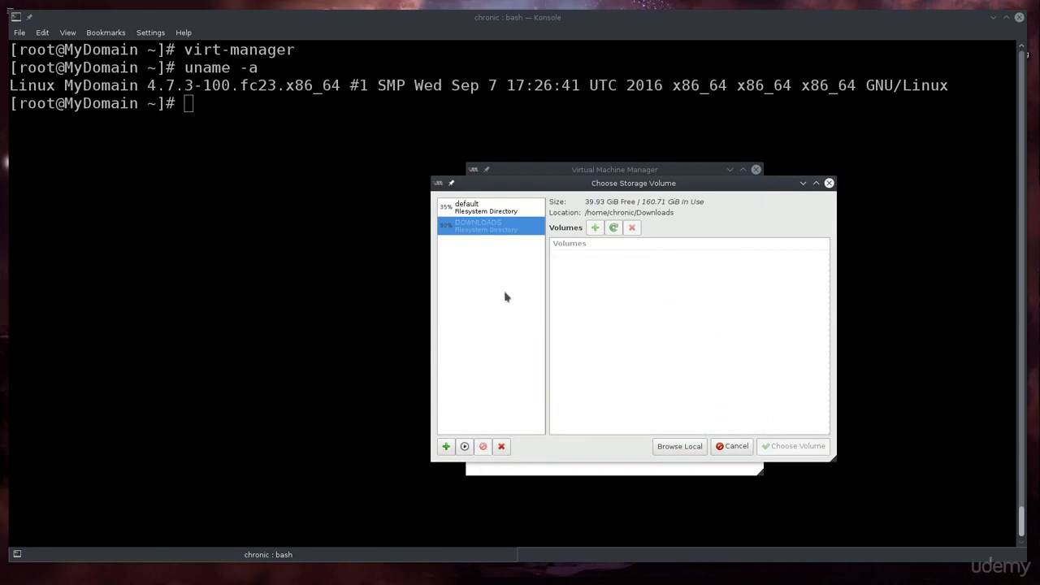
left_click(501, 446)
left_click(725, 357)
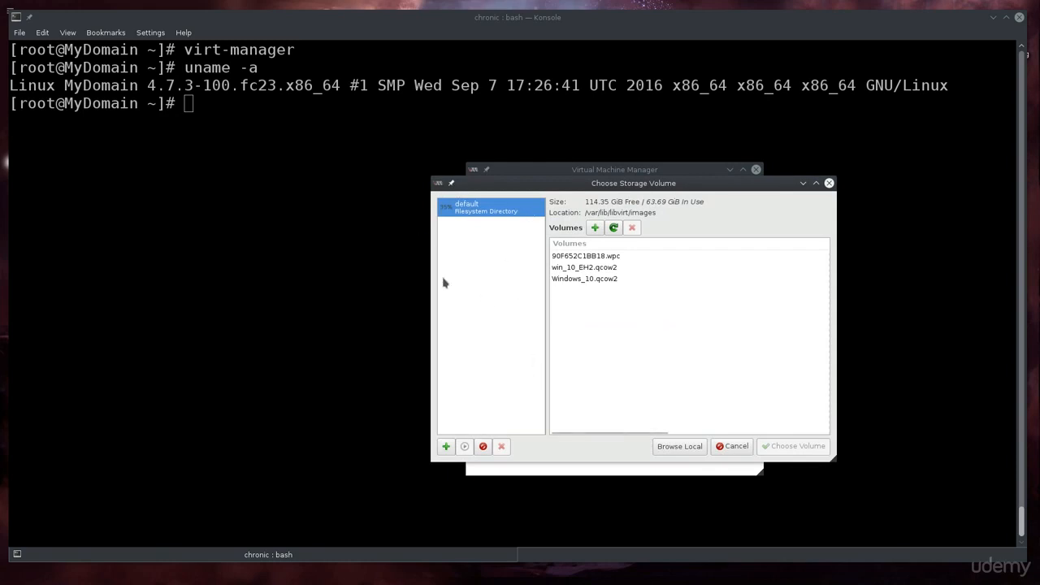
Add a new storage pool named DOWNLOADS.
left_click(446, 449)
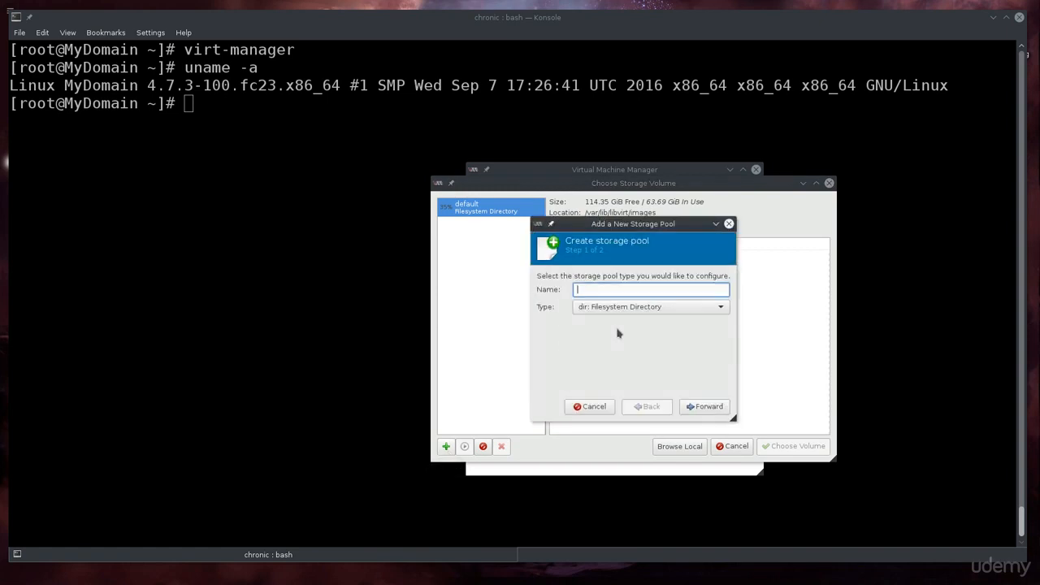
type("DOWNLOADS")
left_click(693, 413)
Set the pool's target directory to /home/chronic/Downloads and finish creating it.
left_click(752, 284)
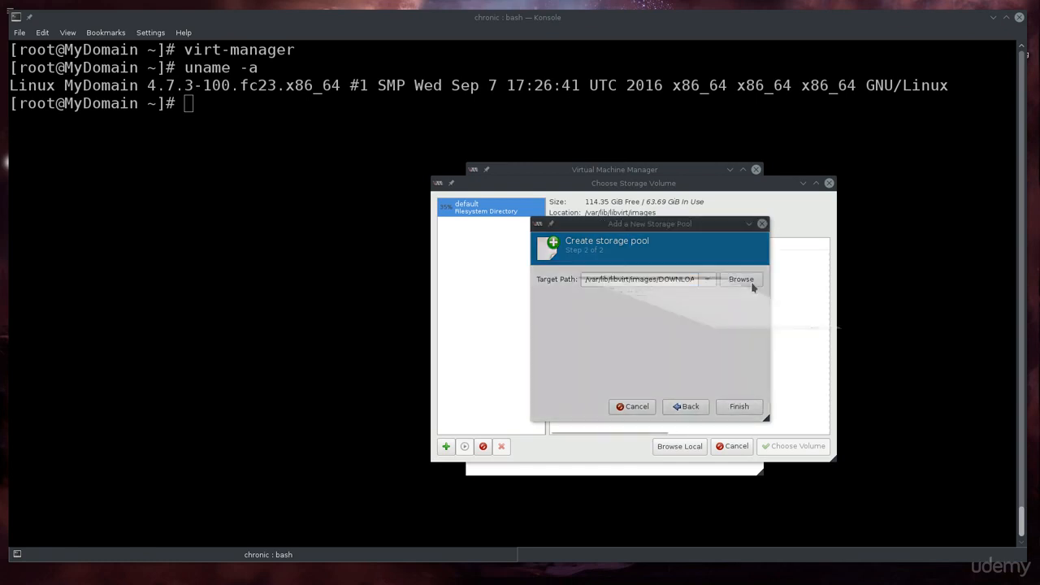
left_click(465, 208)
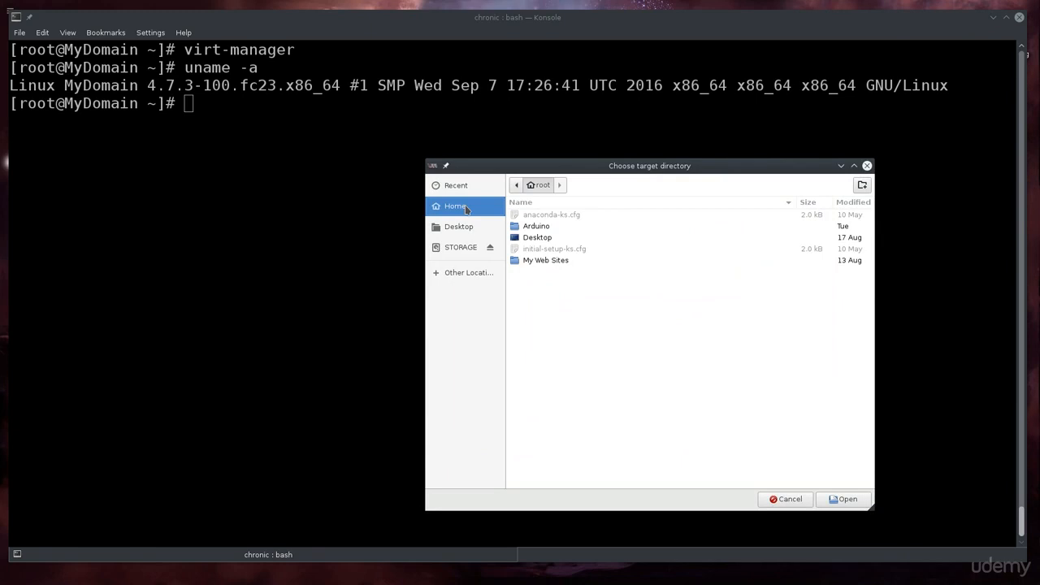
left_click(516, 184)
left_click(531, 184)
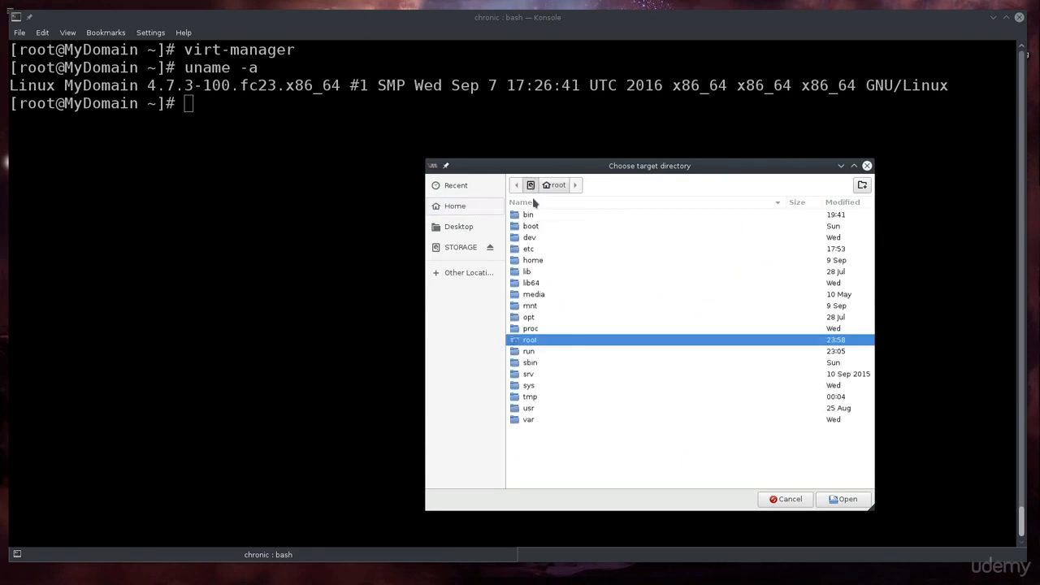
double_click(533, 260)
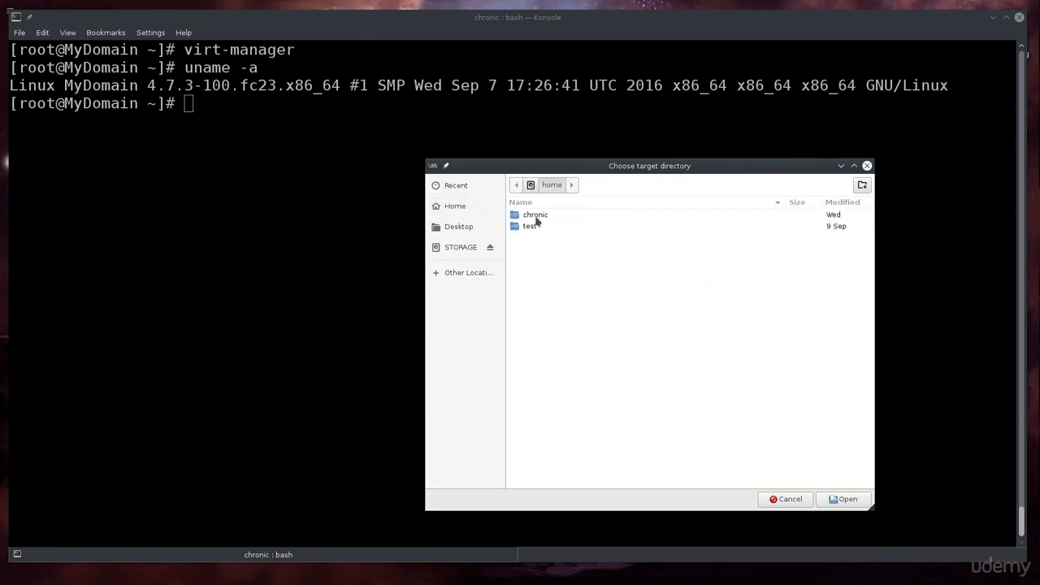
double_click(537, 218)
left_click(540, 250)
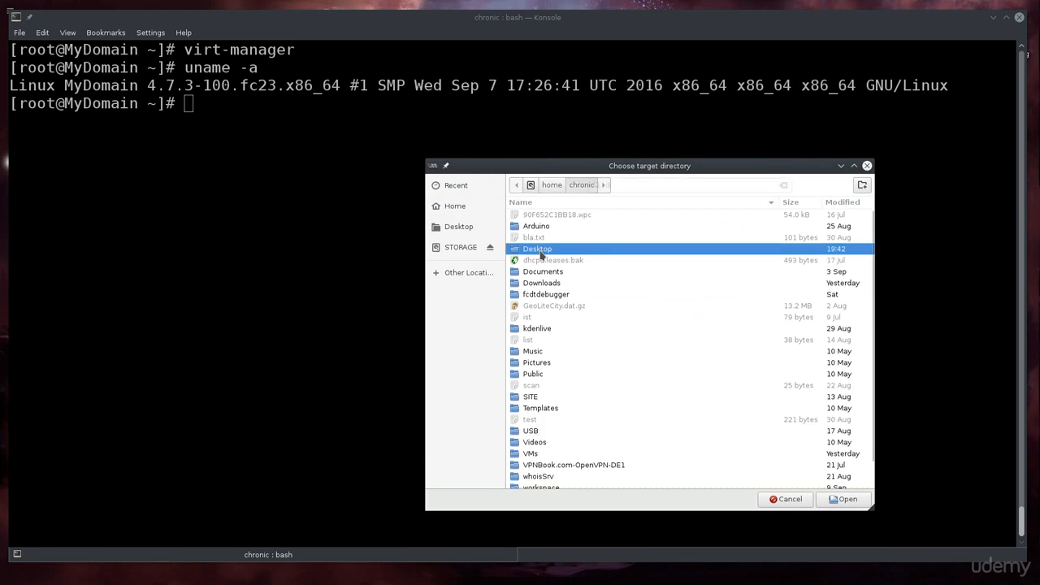
type("d")
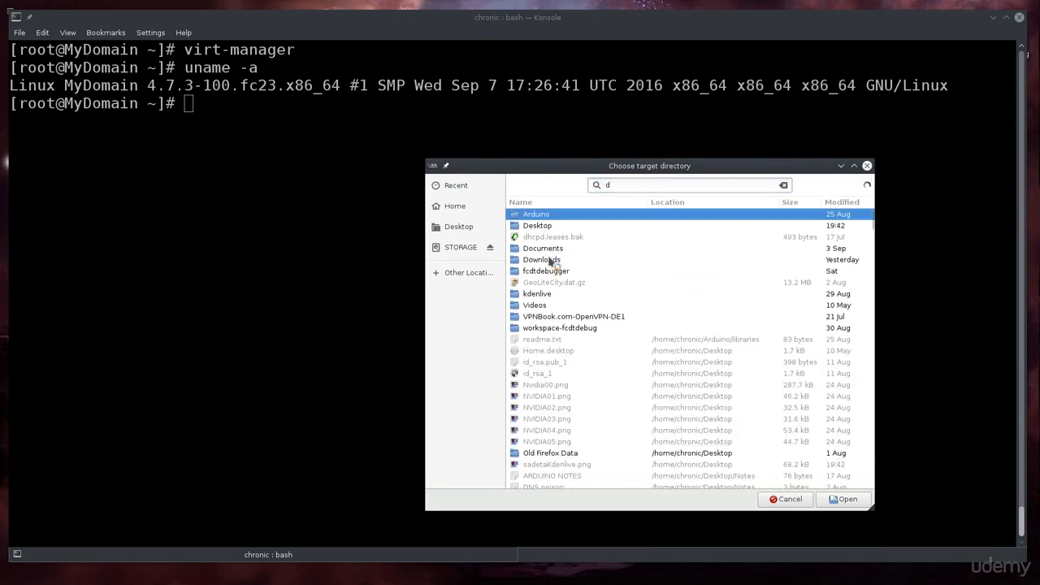
double_click(552, 260)
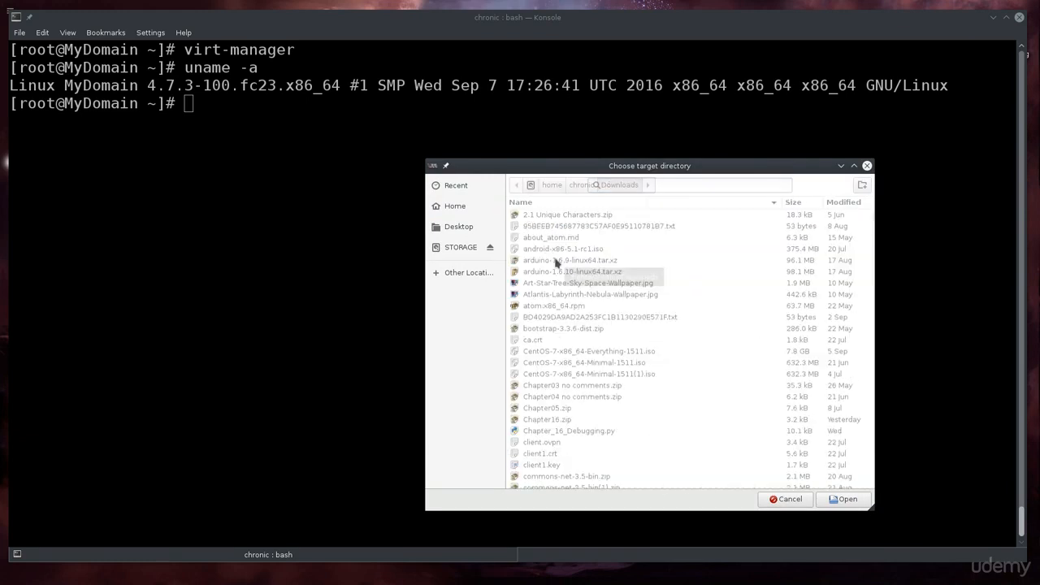
left_click(844, 499)
left_click(737, 408)
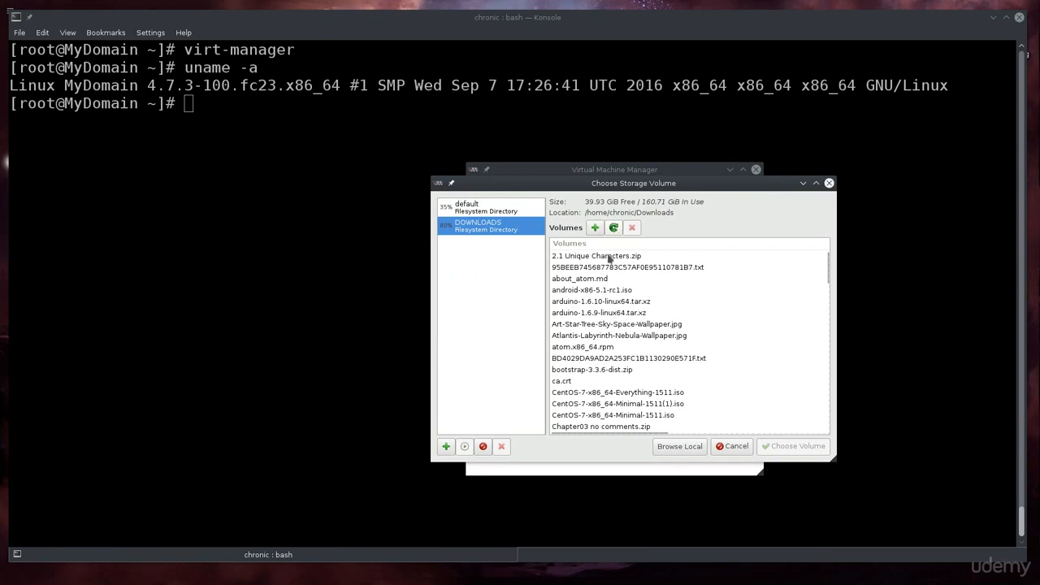
Choose Win10_1511_1_SingleLang_English_x64.iso from the Downloads volume as the install media.
left_click(604, 281)
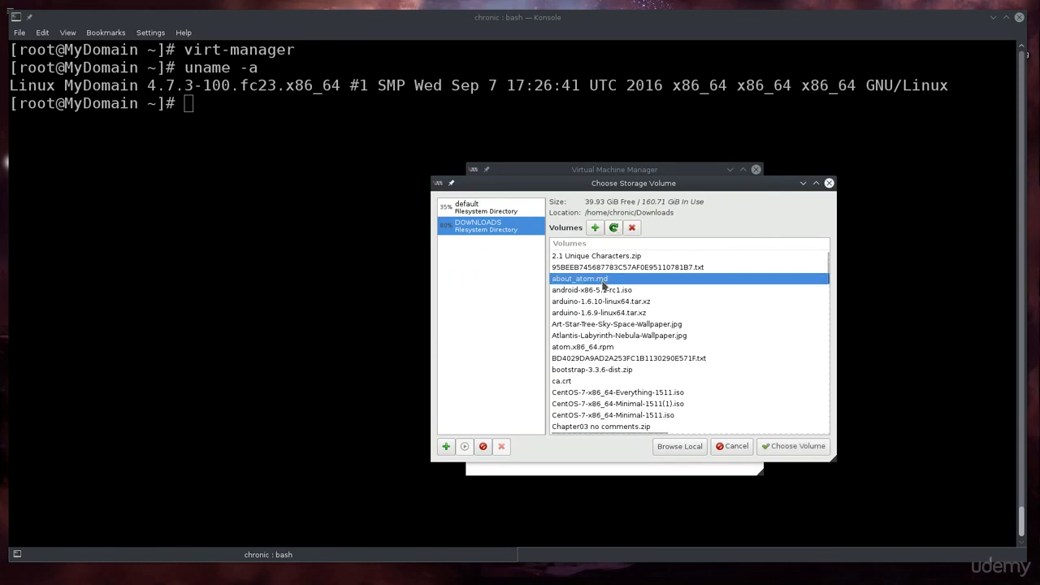
type("w")
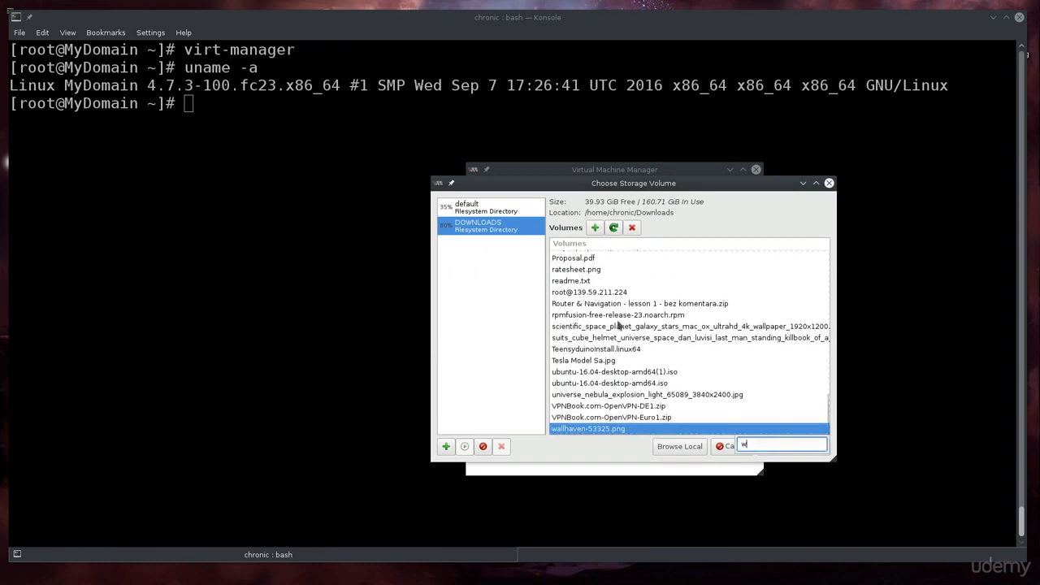
type("i")
key("Down")
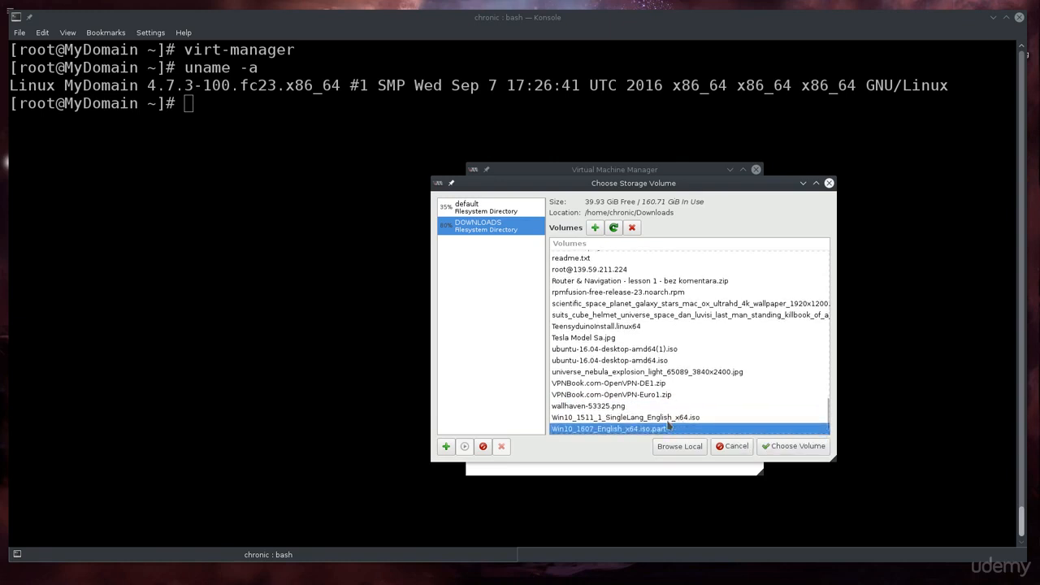
left_click(654, 420)
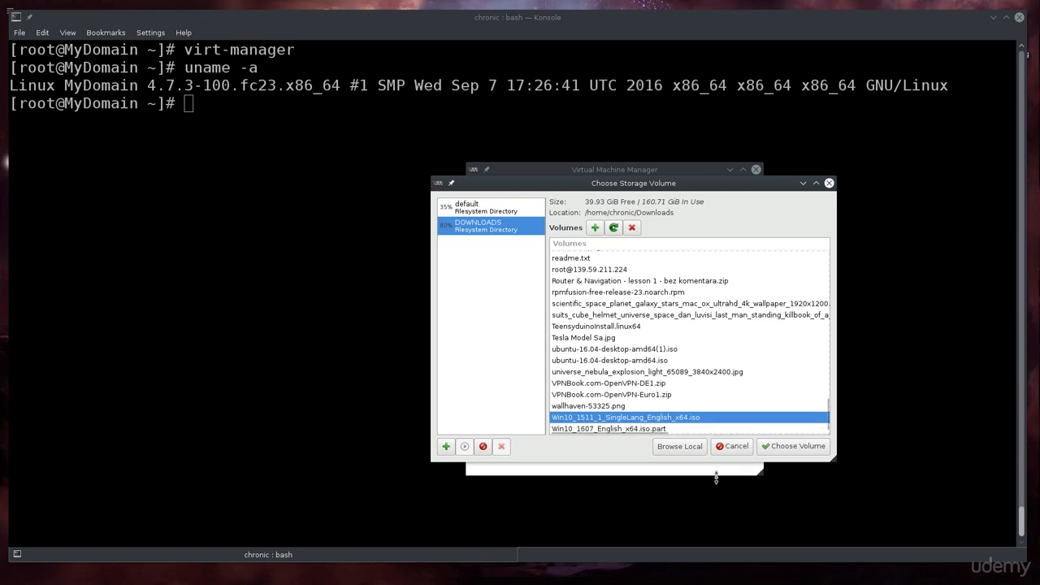
left_click(794, 454)
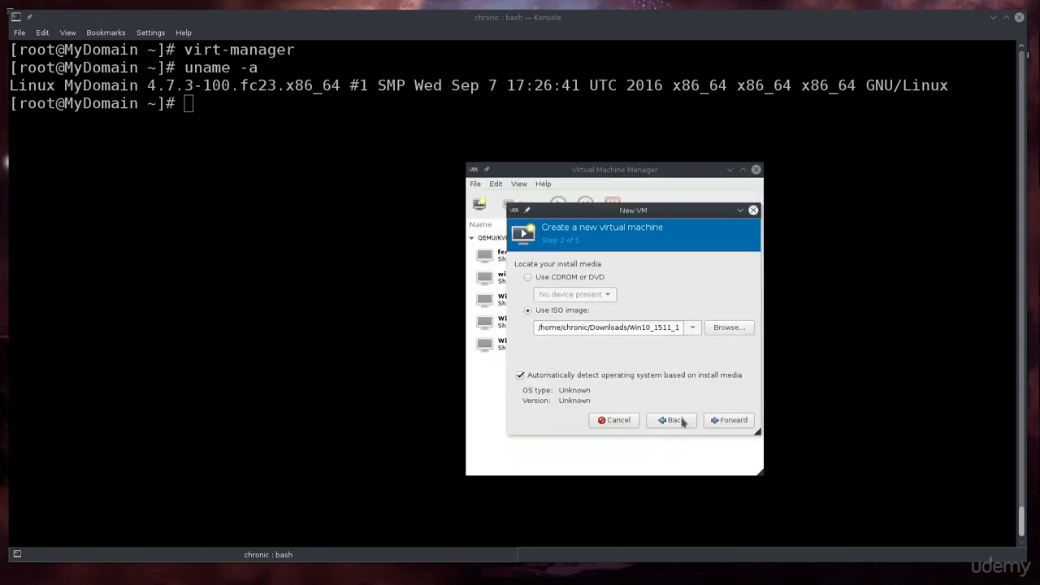
On the next wizard page, give the VM 8022 MiB of memory and 4 CPUs.
left_click(735, 420)
left_click(586, 278)
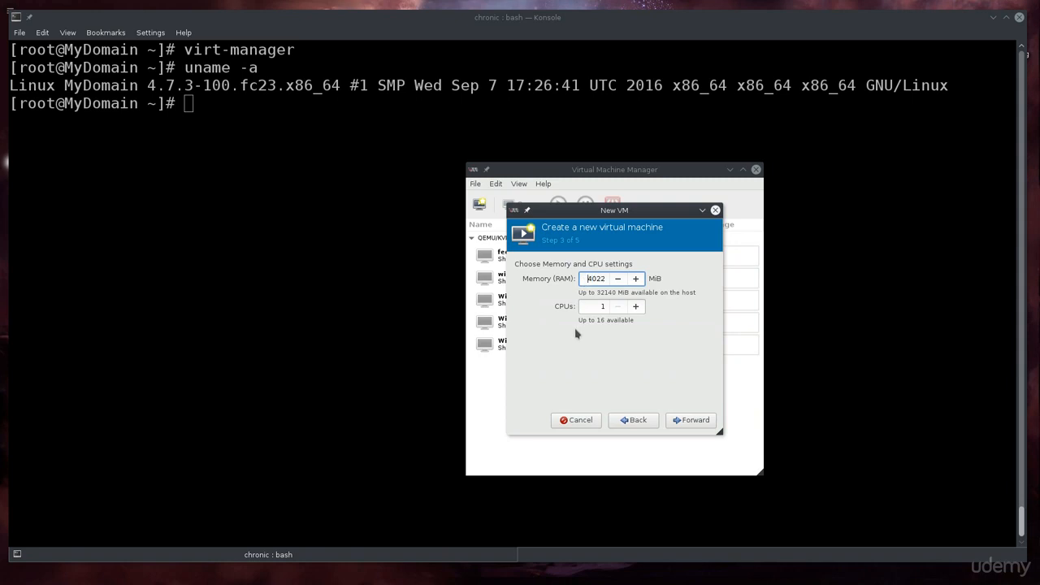
key("Tab")
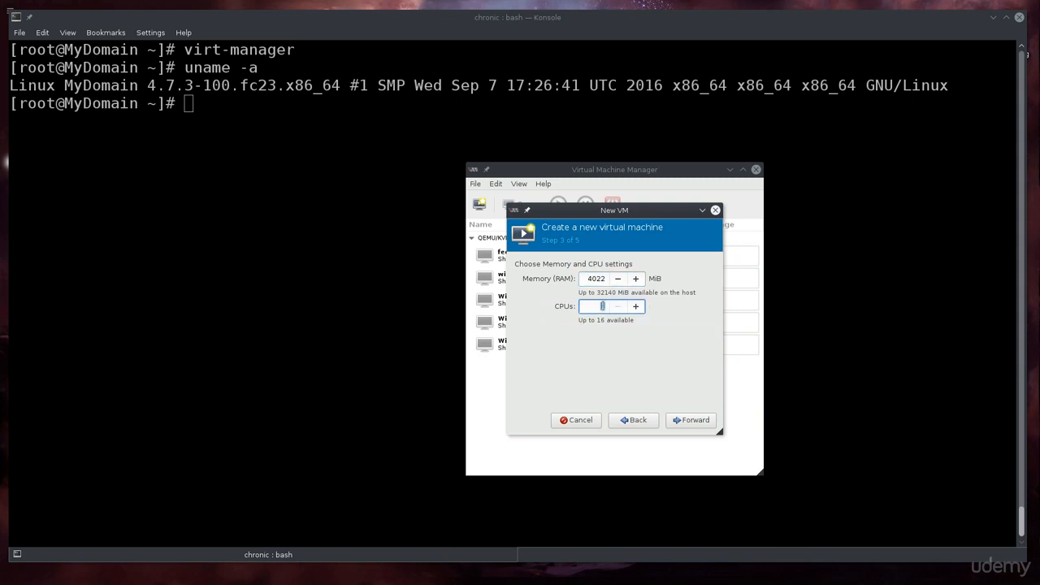
type("4")
left_click(586, 279)
type("8")
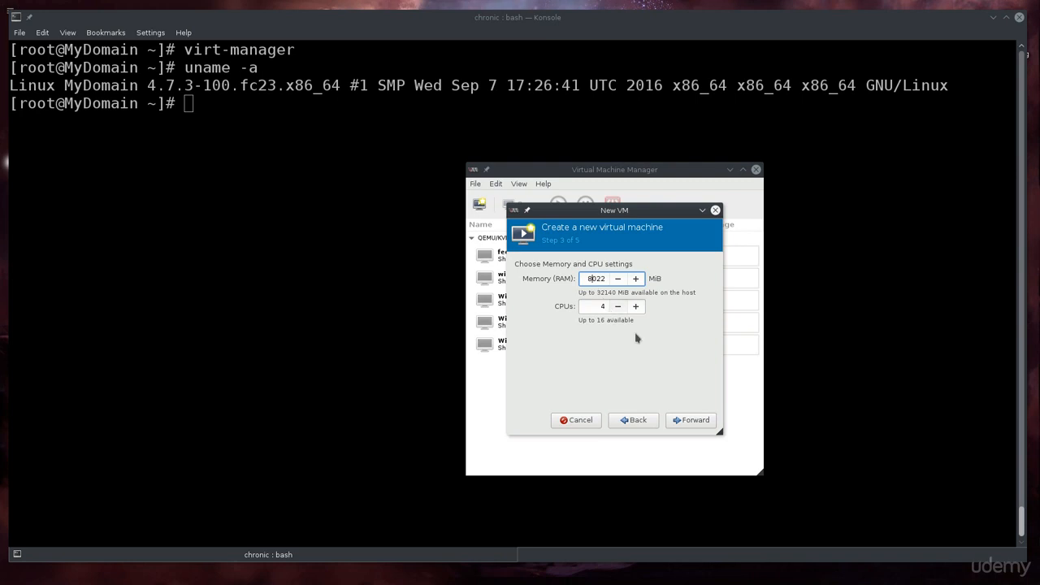
Set the VM's disk image size to 30.0 GiB and continue to the summary page.
left_click(704, 420)
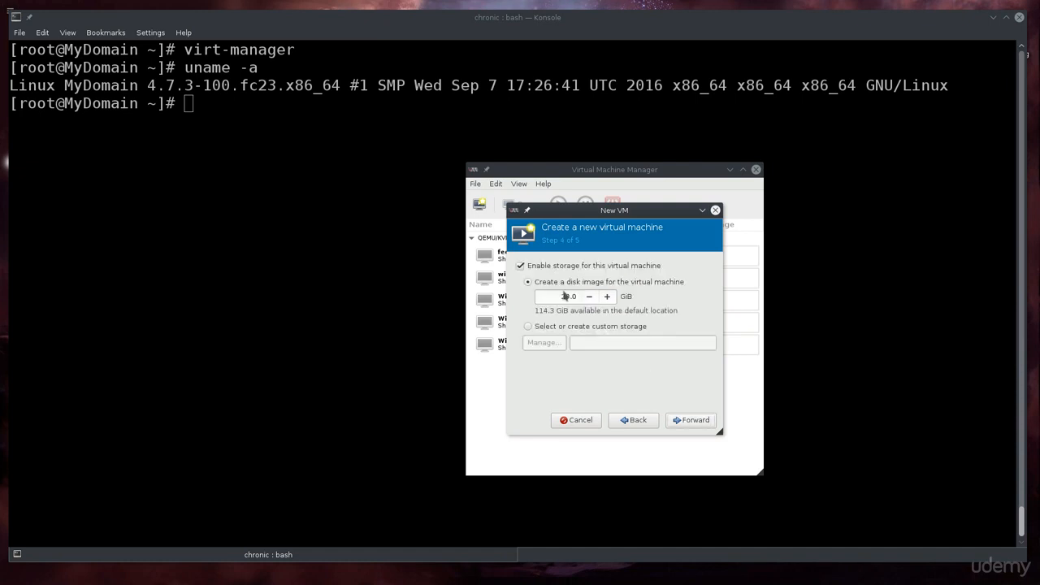
left_click_drag(565, 300, 559, 297)
left_click(702, 425)
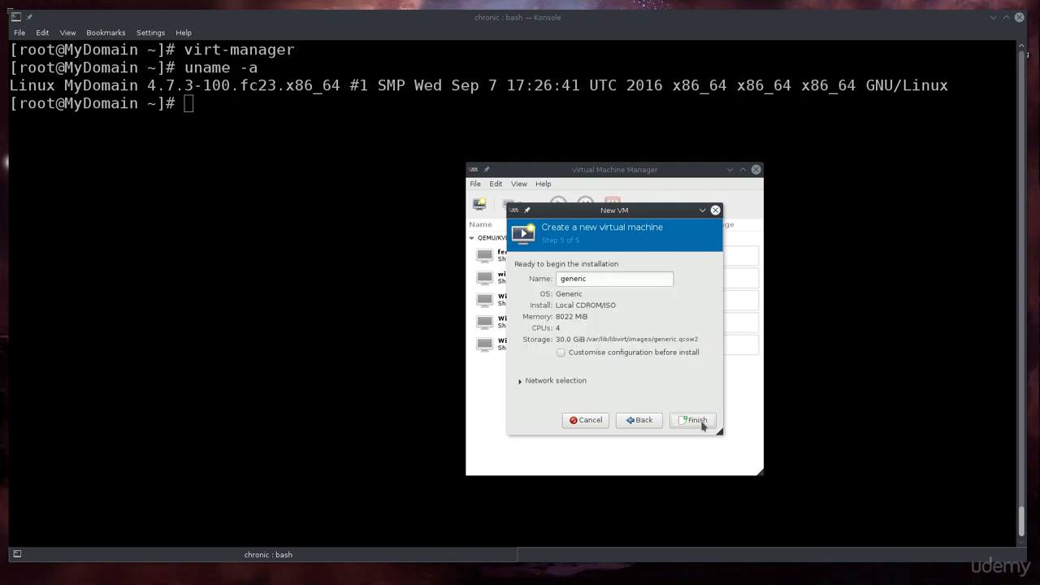
Rename the new VM to Windows_DEMO.
double_click(605, 277)
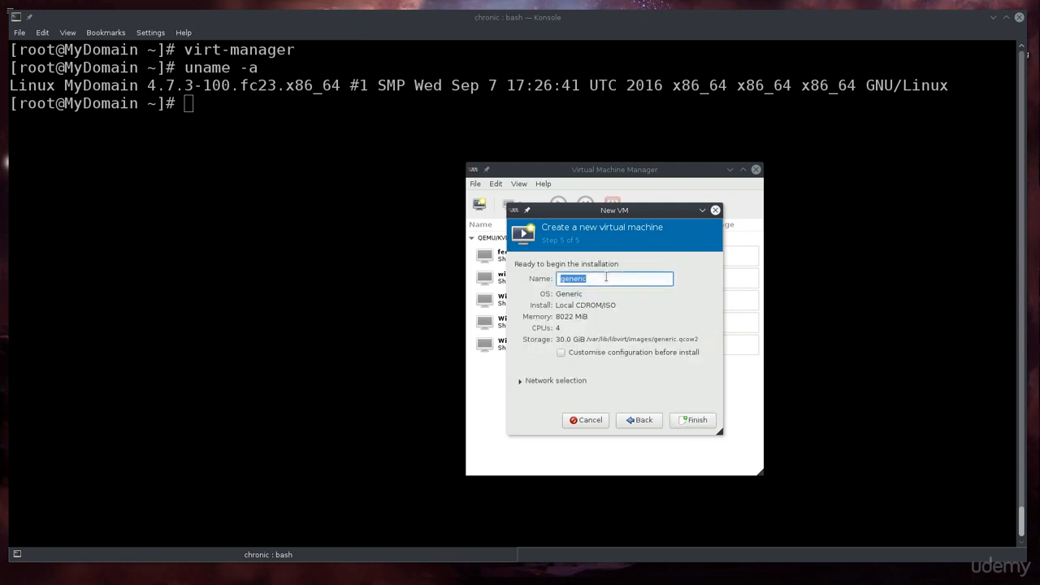
type("Windwows_")
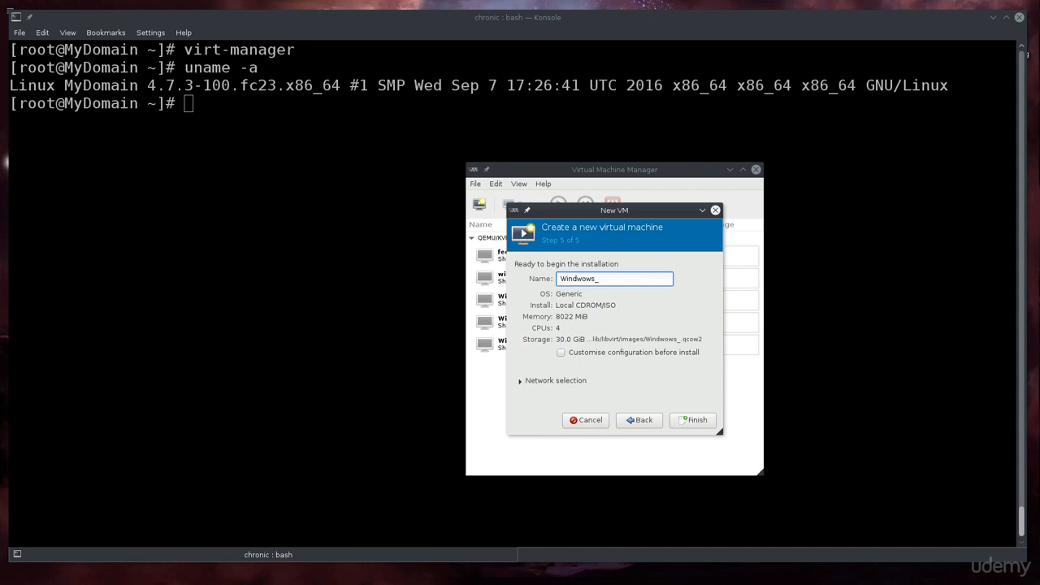
key("BackSpace")
key("BackSpace")
key("BackSpace")
key("BackSpace")
key("BackSpace")
type("ows_DEMO")
left_click_drag(634, 279, 523, 275)
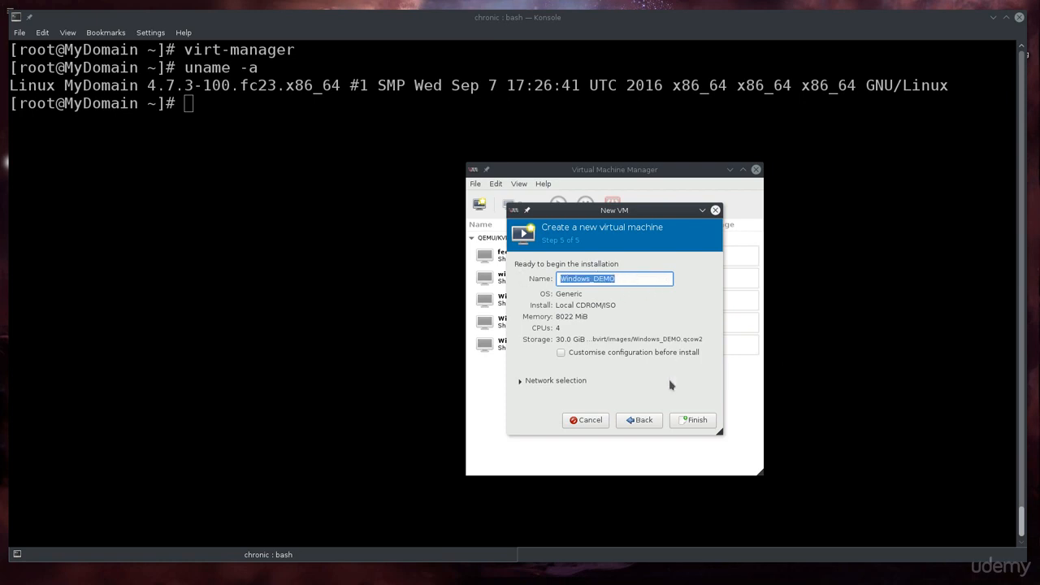
Enable Customise configuration before install and finish creating the VM.
left_click(562, 353)
left_click(561, 353)
left_click(687, 423)
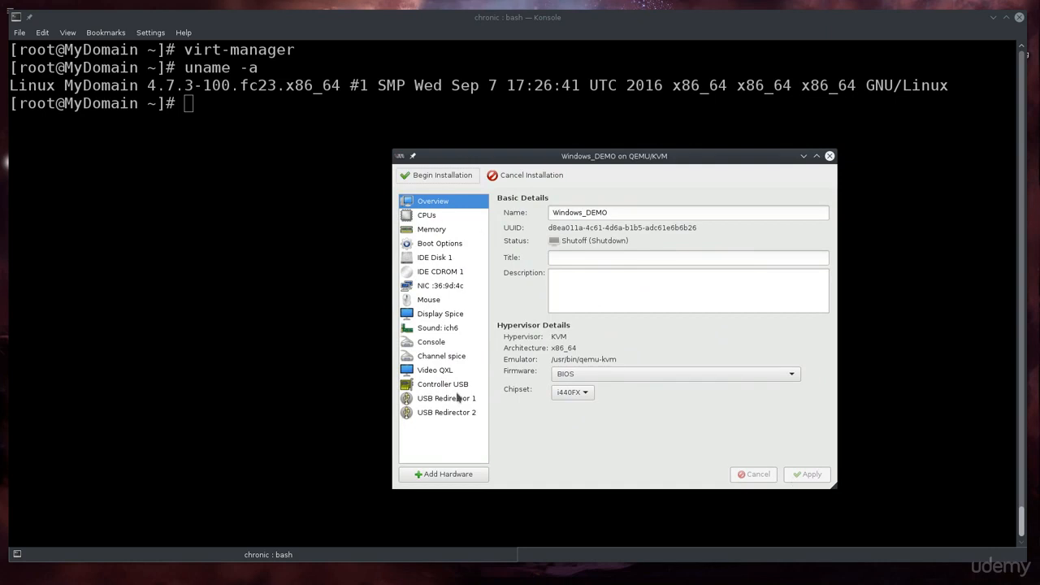
Remove USB Redirector 1 and USB Redirector 2 from Windows_DEMO.
left_click(457, 398)
left_click(691, 474)
left_click(662, 370)
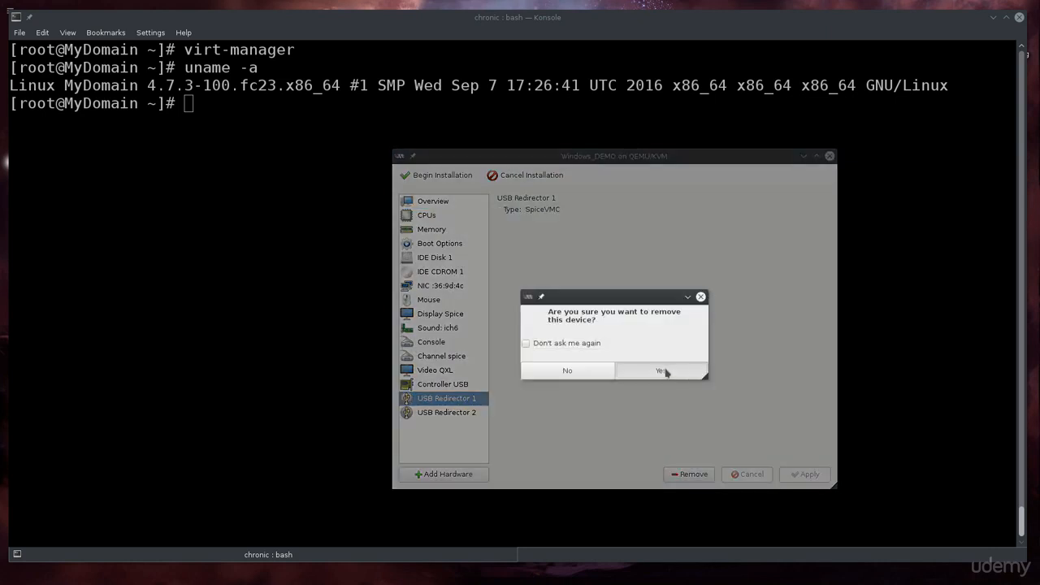
left_click(700, 475)
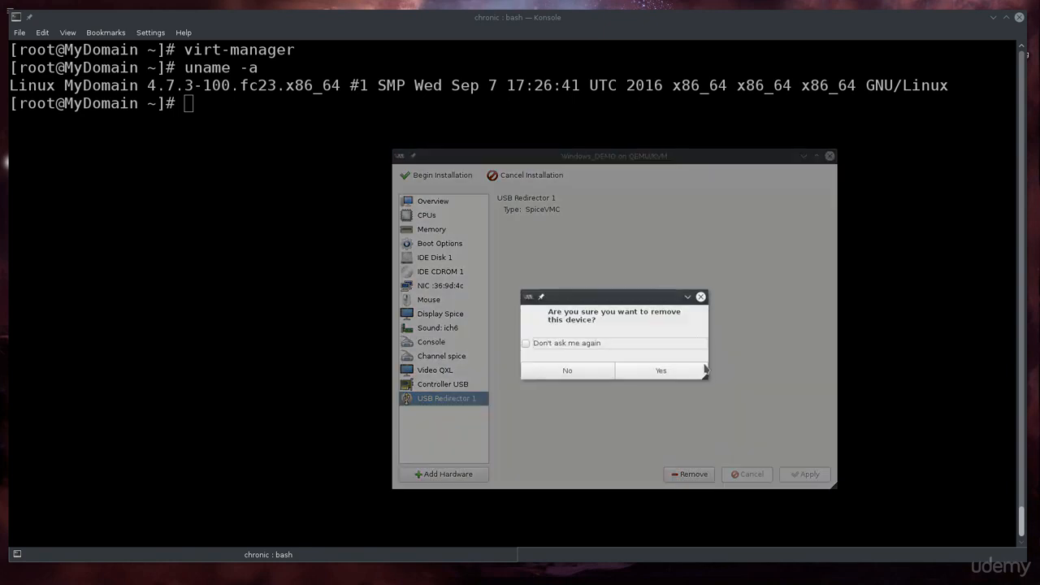
left_click(687, 368)
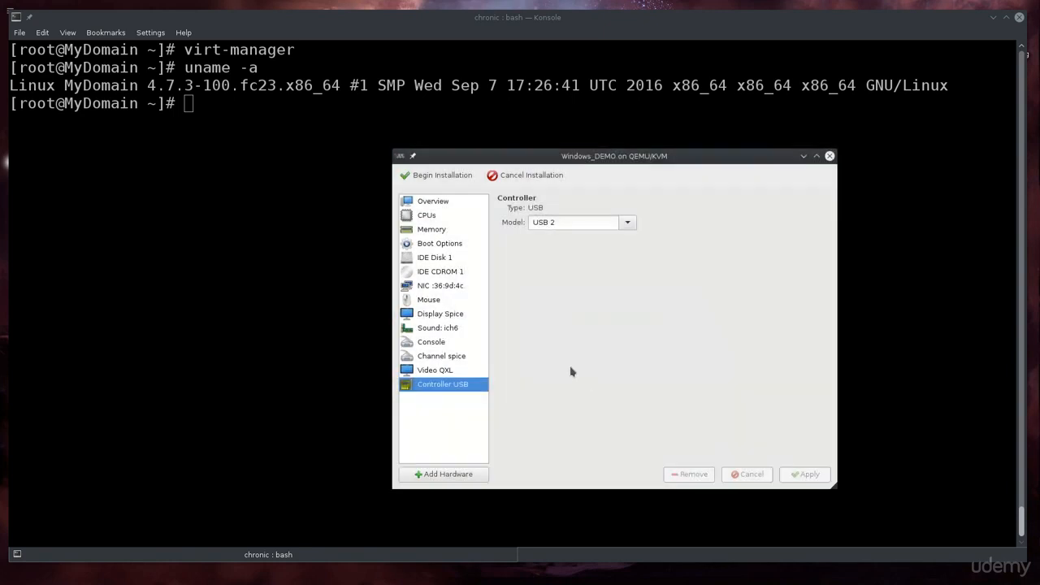
Add an EvTouch USB Graphics Tablet input device to the VM.
left_click(479, 475)
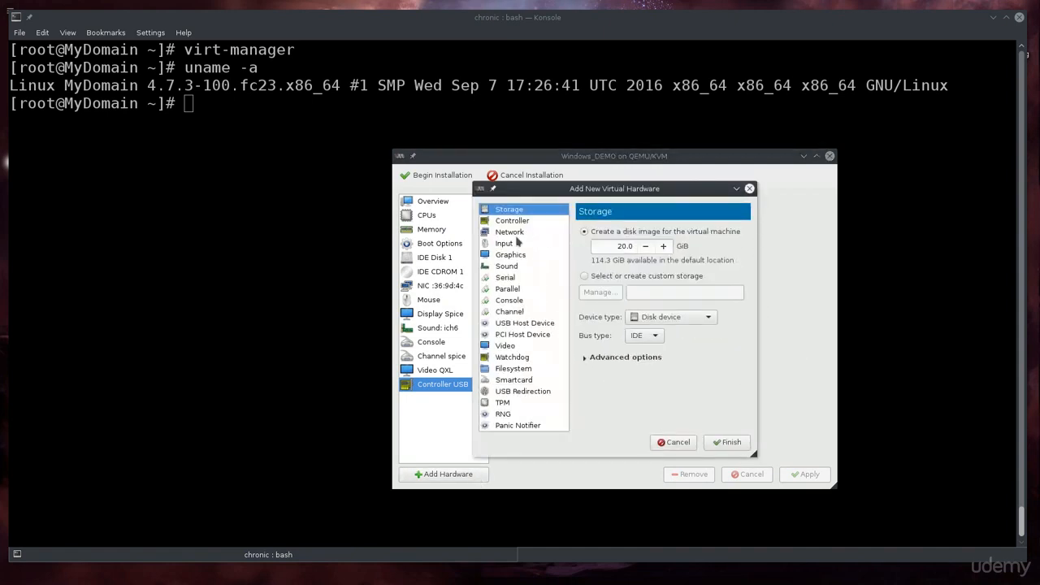
left_click(512, 243)
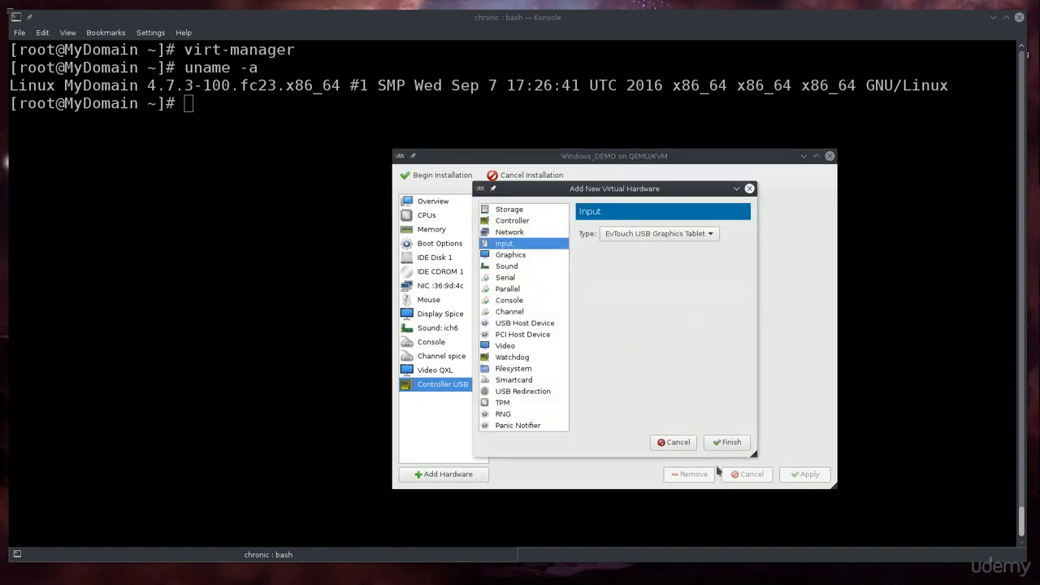
left_click(730, 445)
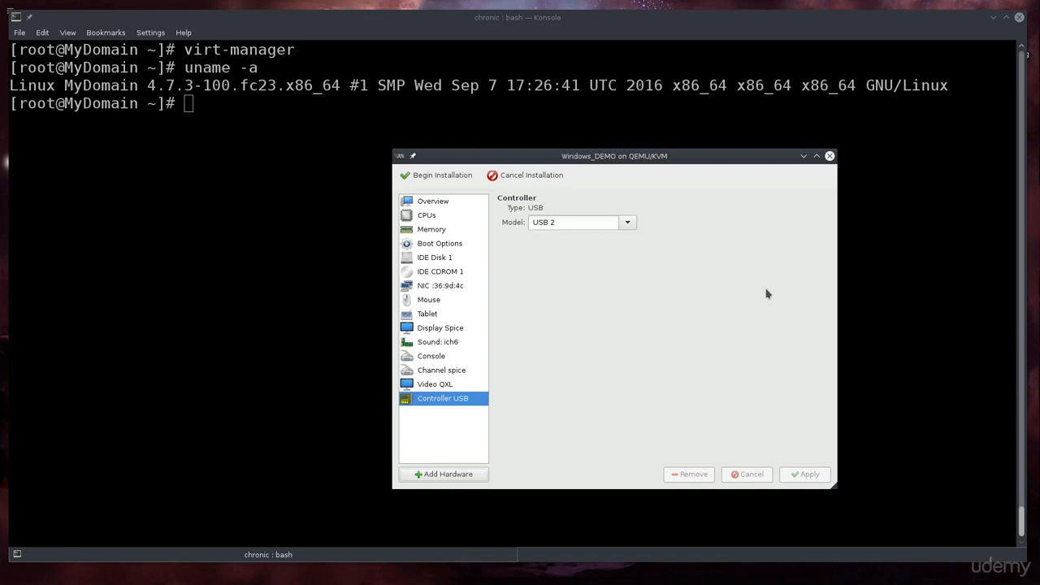
Begin the installation, then move the console window to the top and enlarge it.
left_click(453, 180)
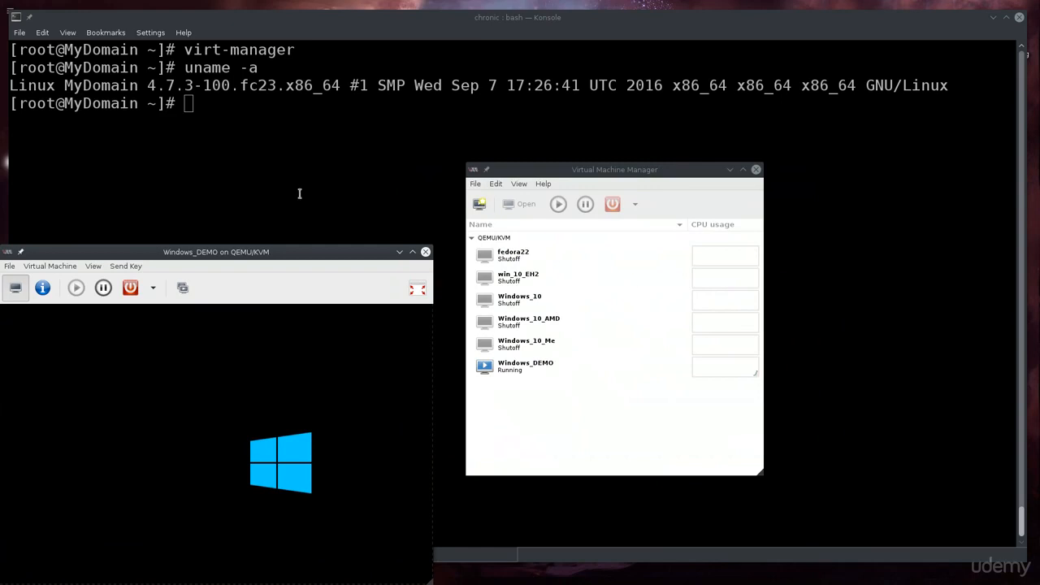
left_click_drag(260, 253, 437, 38)
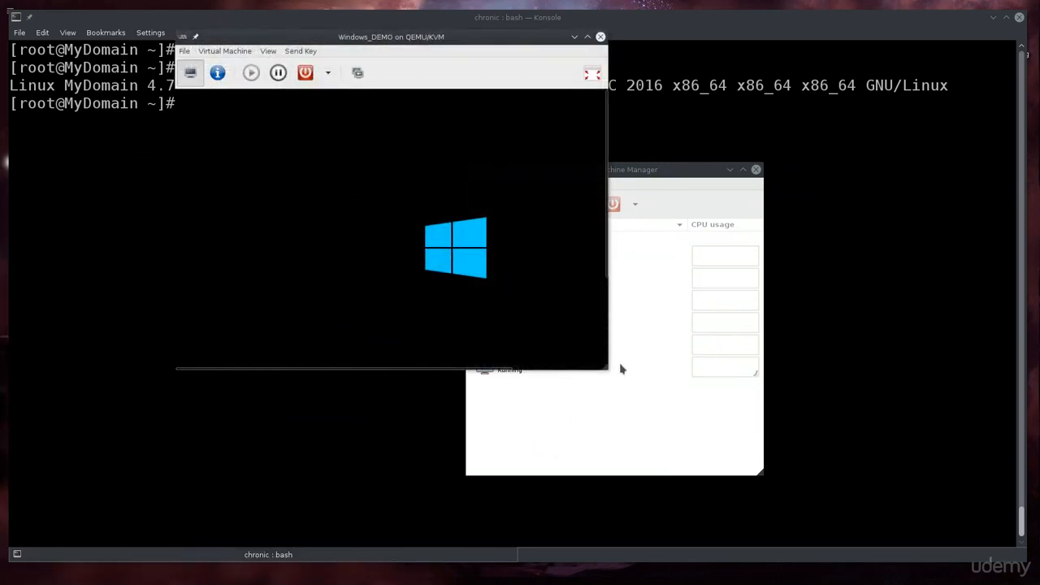
left_click_drag(611, 371, 887, 501)
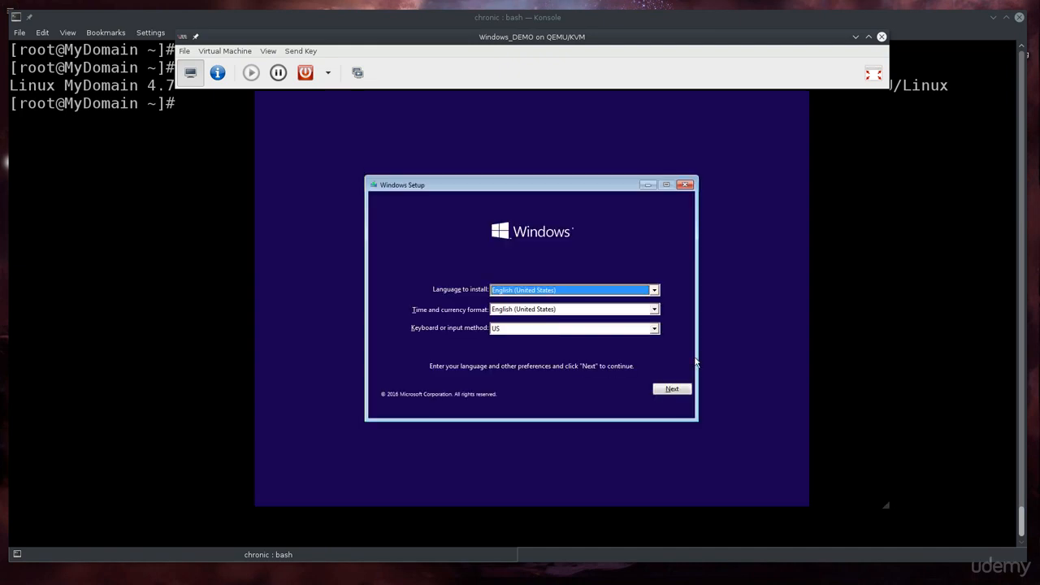
Keep default language settings, start Install now, skip the product key, and accept the license terms.
left_click(681, 391)
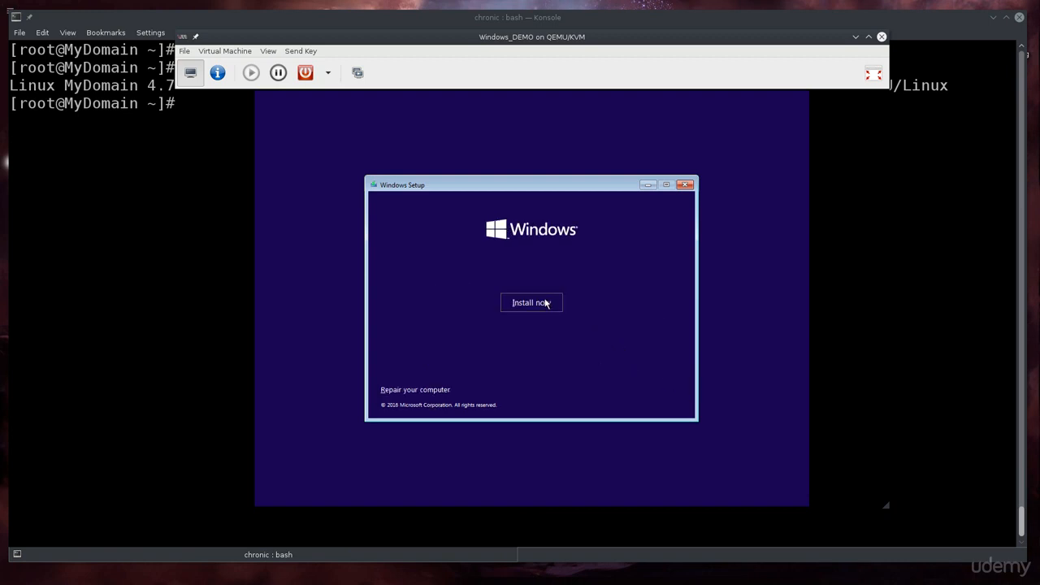
left_click(546, 303)
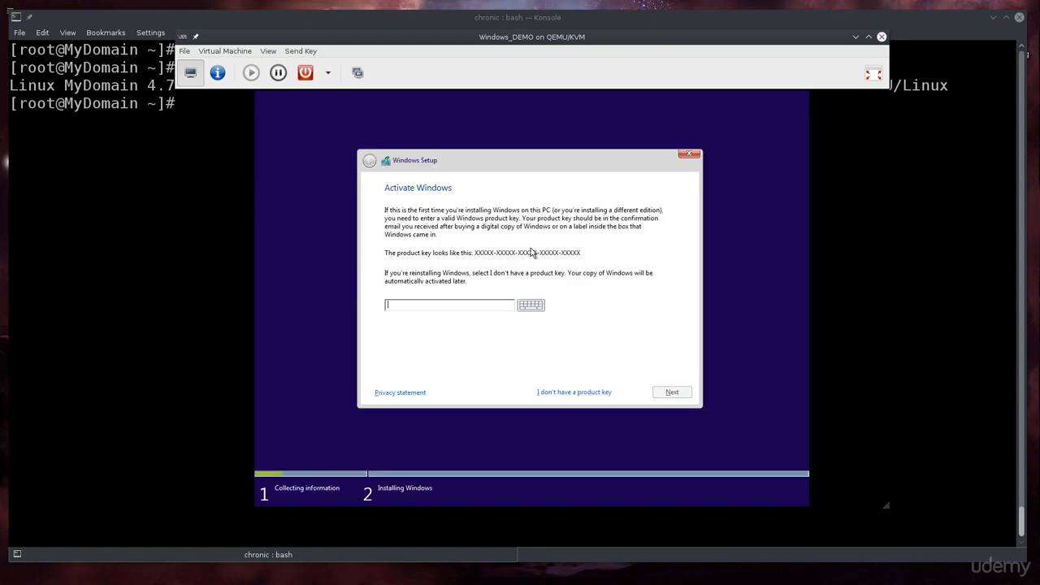
left_click(559, 392)
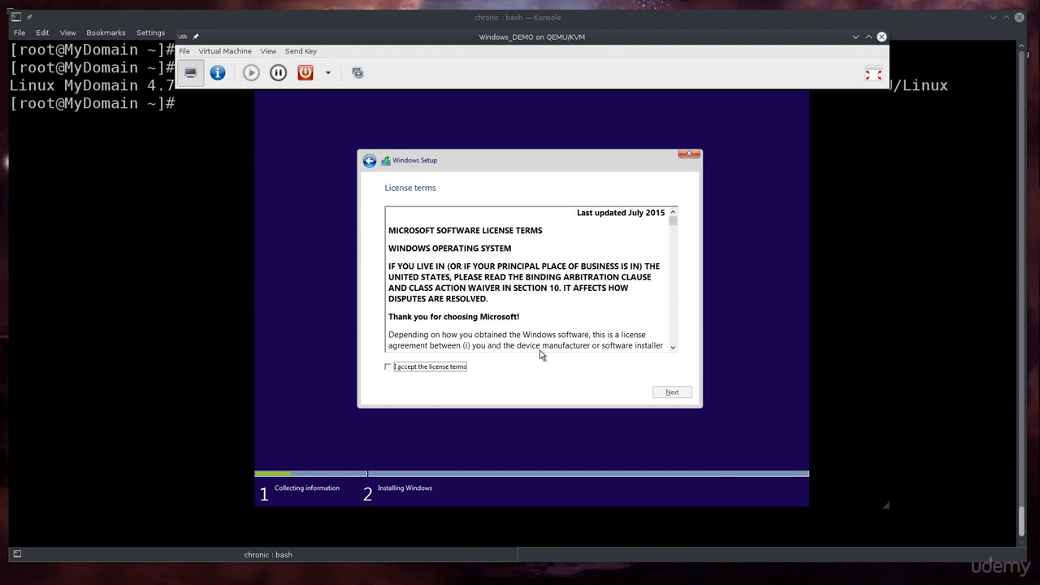
left_click(387, 370)
Choose a Custom Windows-only install onto Drive 0's 30.0 GB unallocated space.
left_click(681, 395)
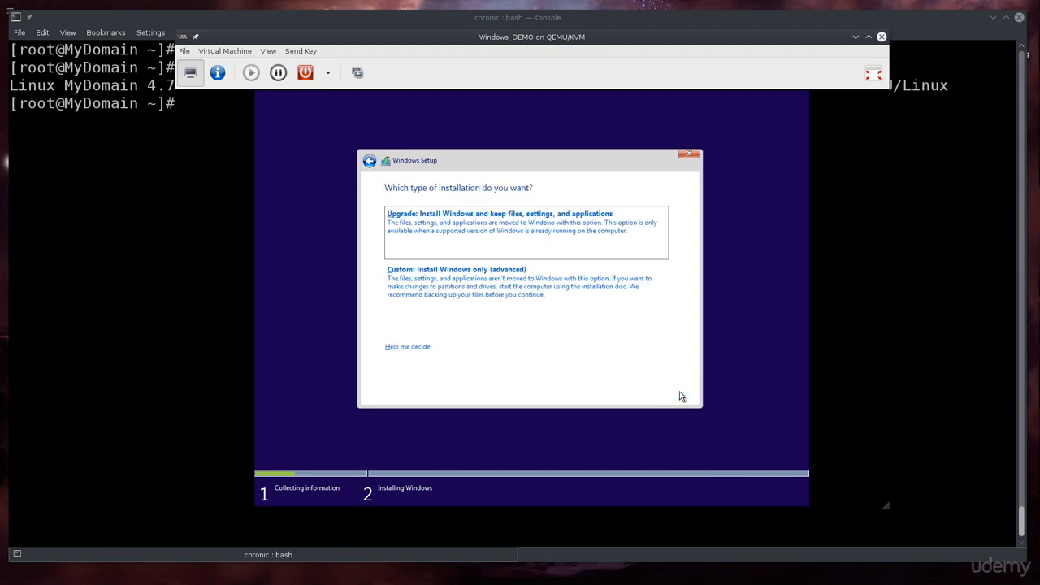
left_click(480, 289)
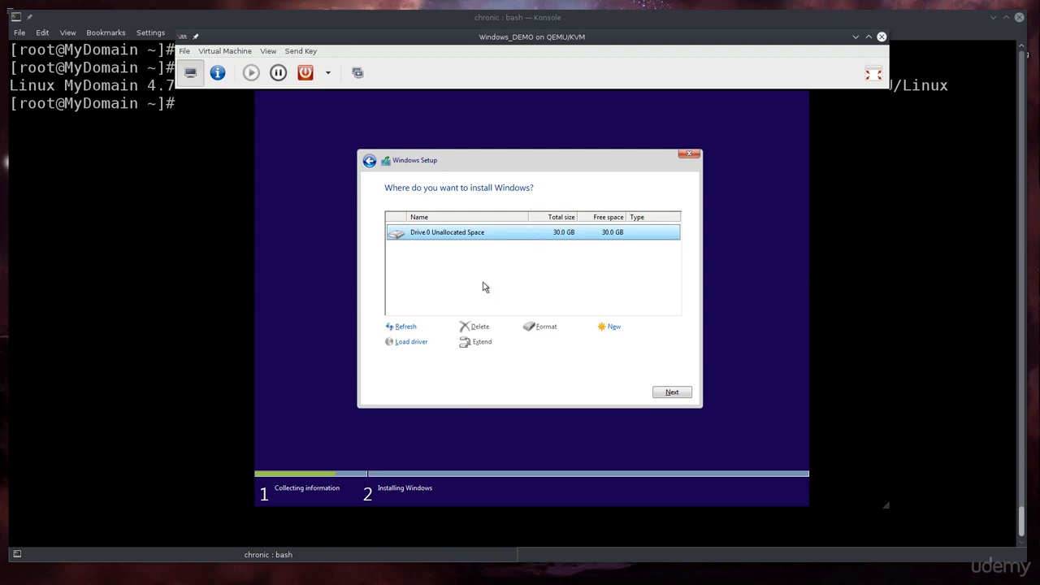
left_click(684, 392)
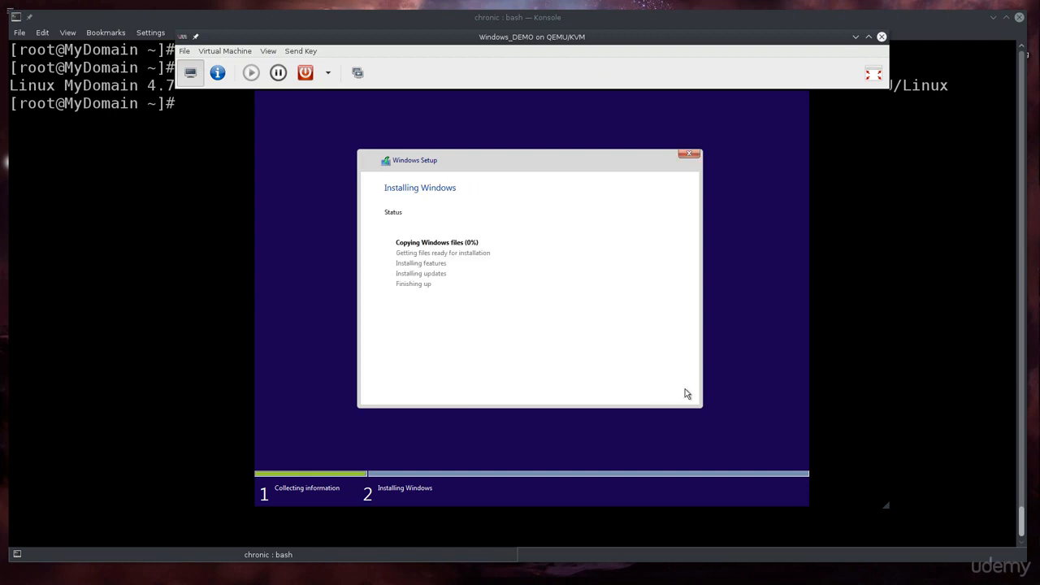